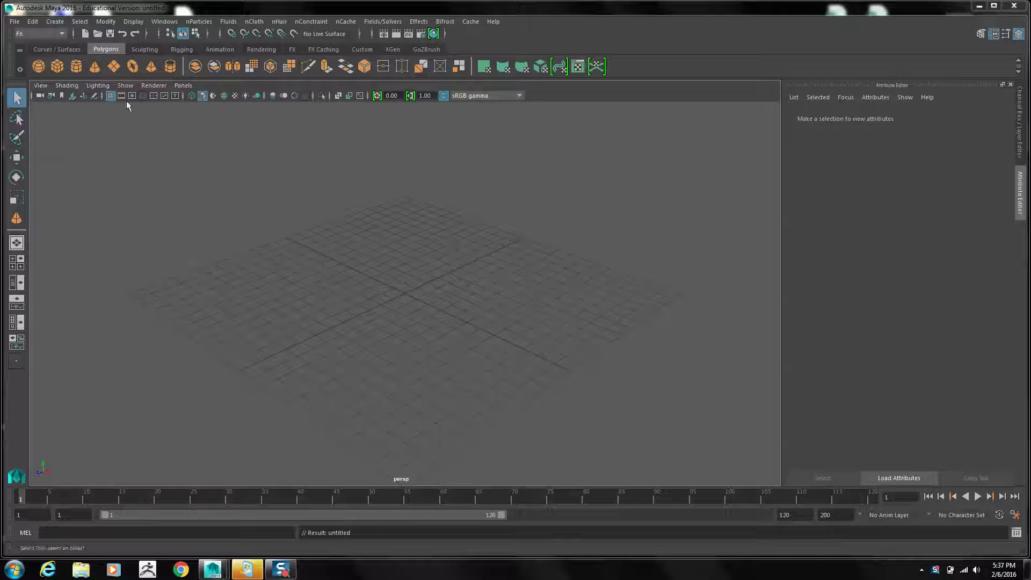
Step: Draw a polygon cone (radius 3.020, height 6.482) and rotate it about -82.5° in X onto its side
left_click(94, 66)
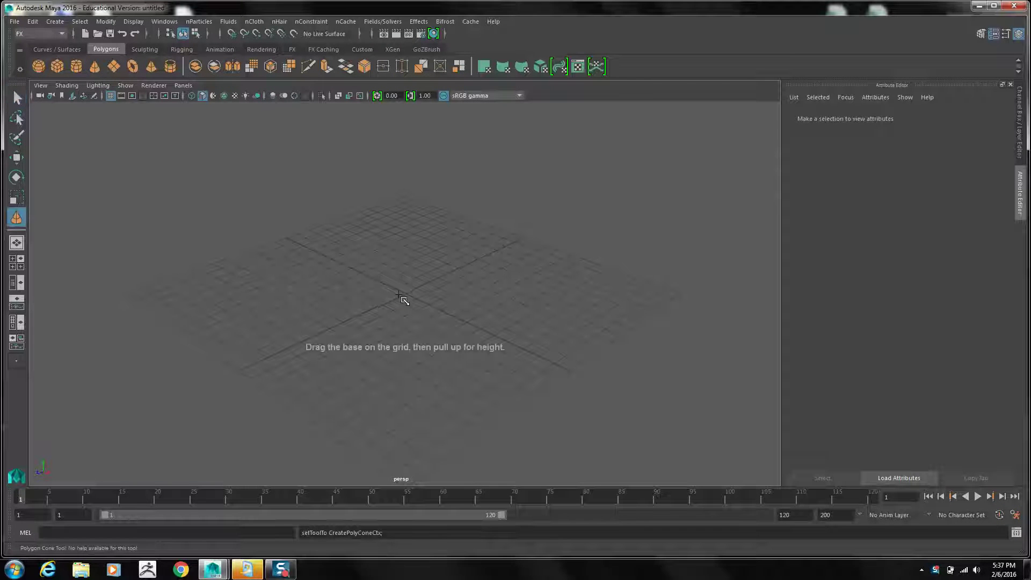
left_click_drag(399, 295, 403, 196)
left_click(19, 177)
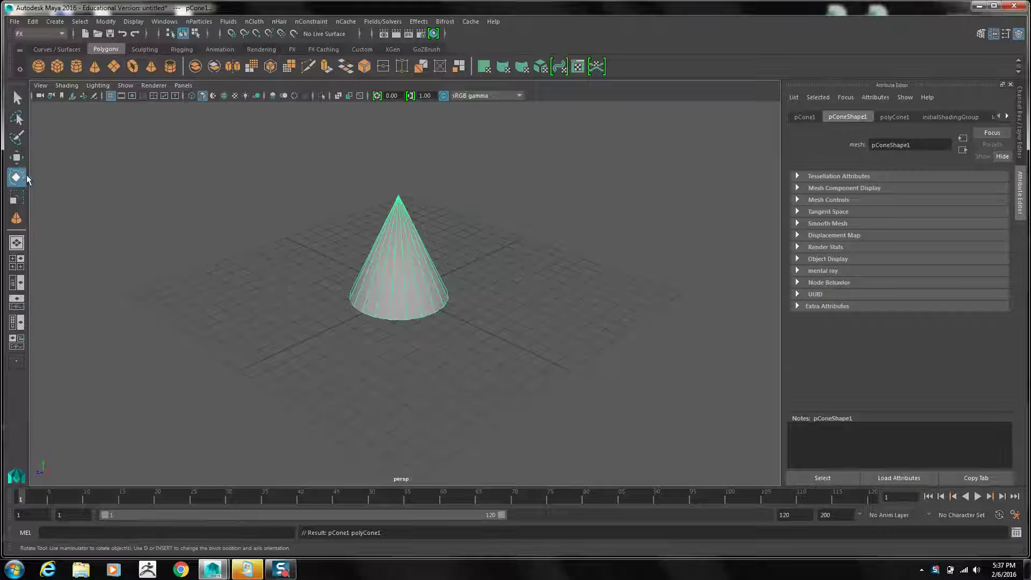
left_click_drag(381, 240, 359, 244)
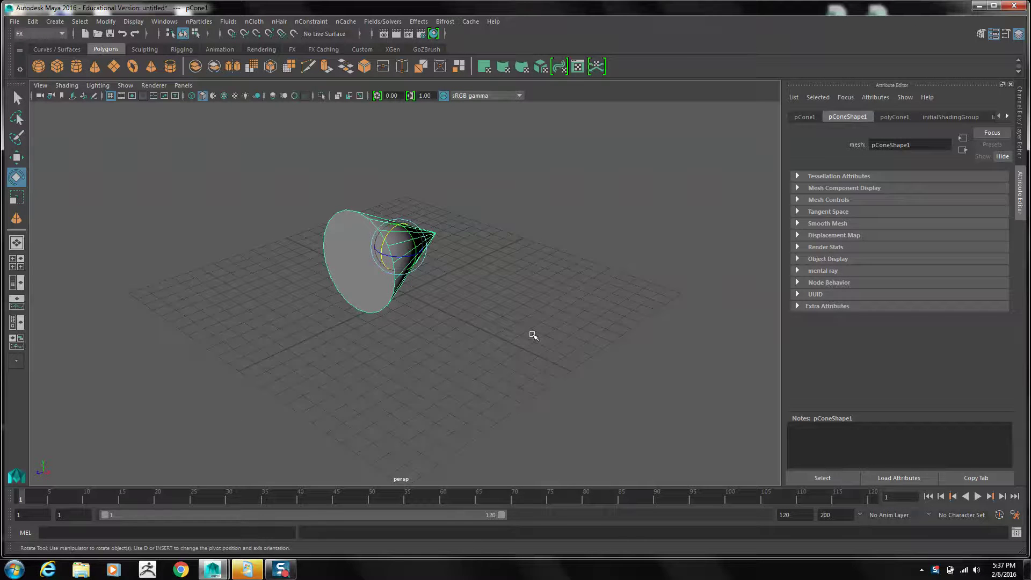
left_click_drag(534, 339, 505, 333, "alt")
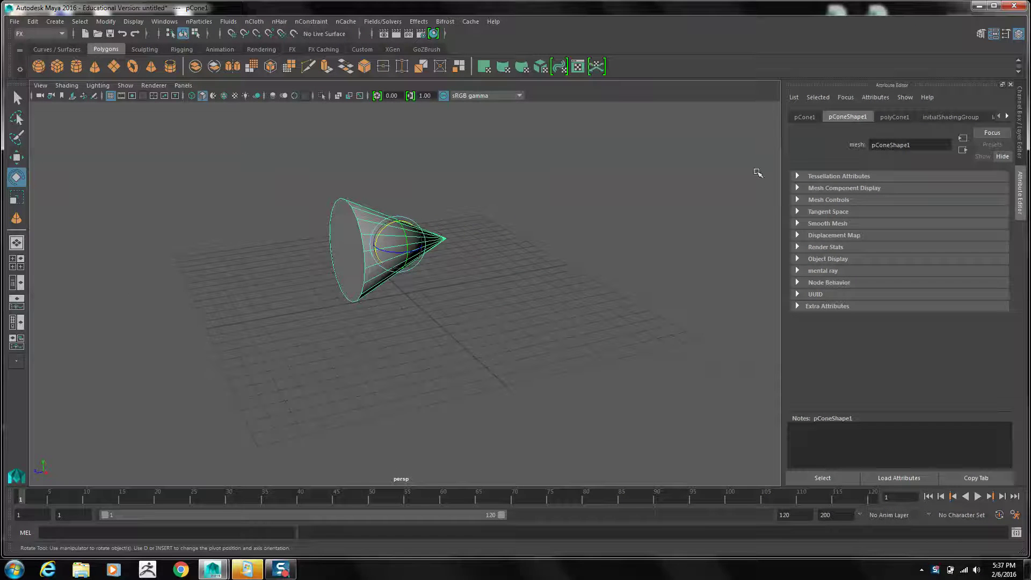
left_click(893, 117)
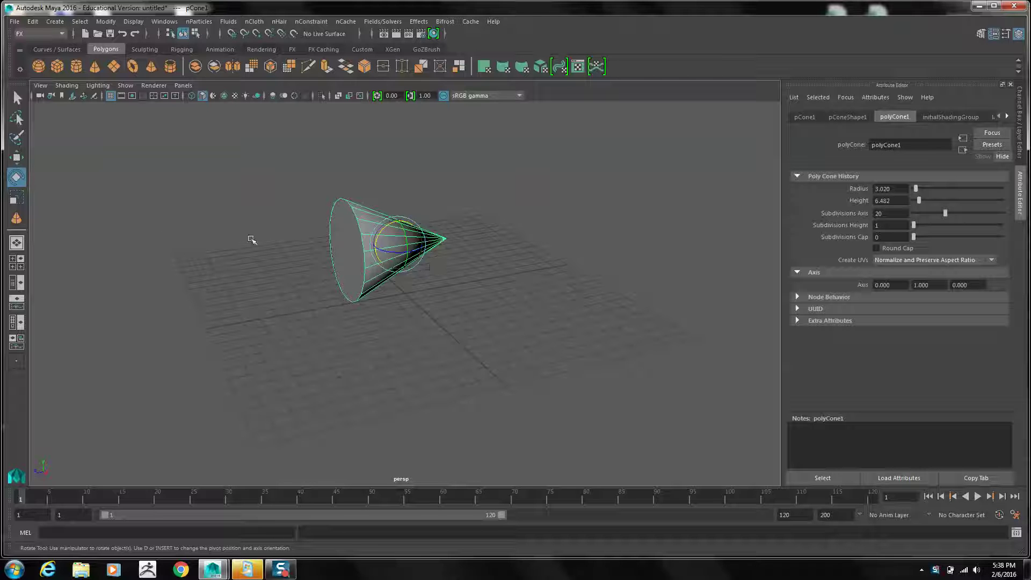
Step: Delete the cone's side faces in Face mode and select the remaining round base disk
right_click(374, 275)
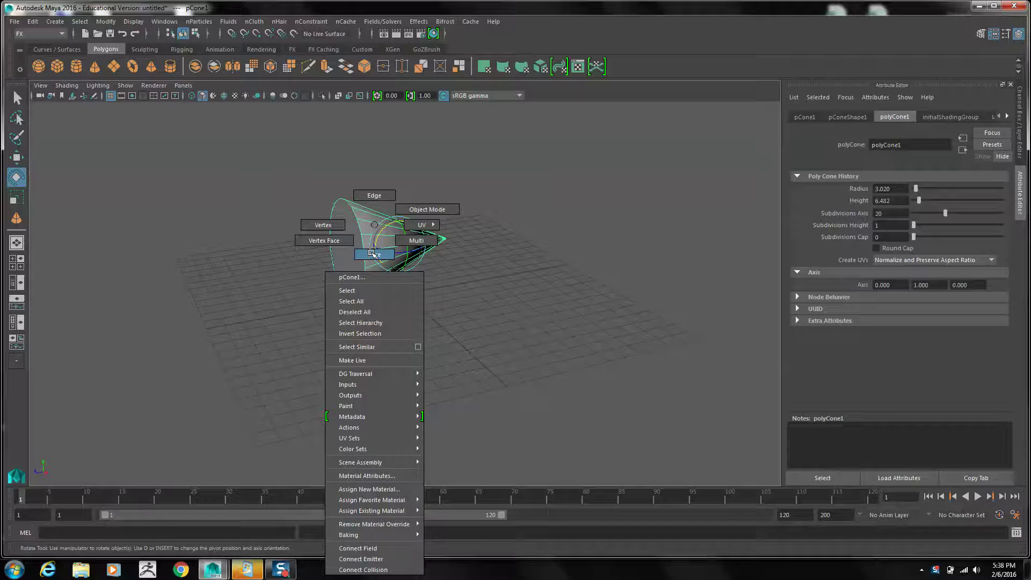
left_click(374, 254)
left_click_drag(450, 203, 396, 292)
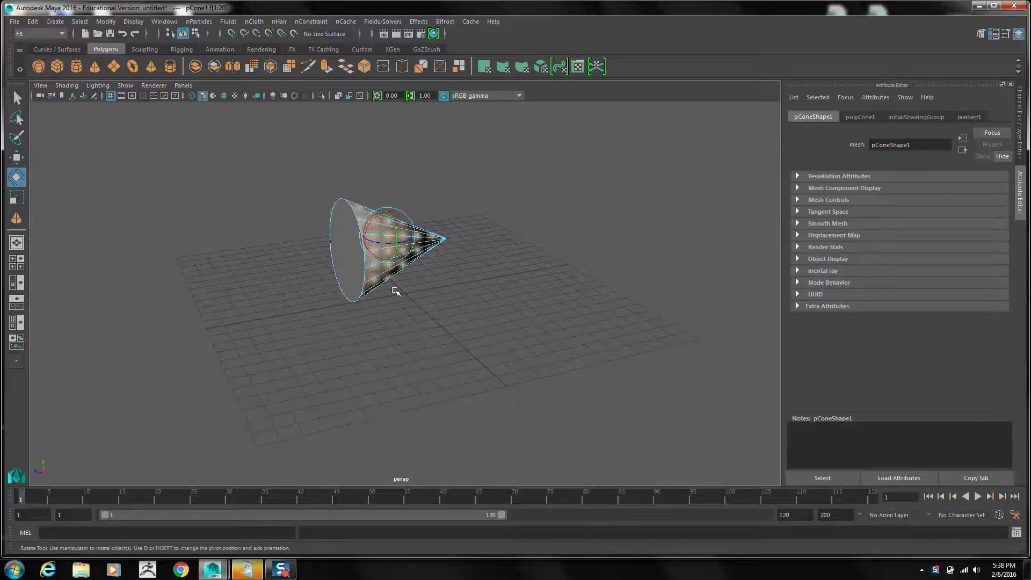
key("Delete")
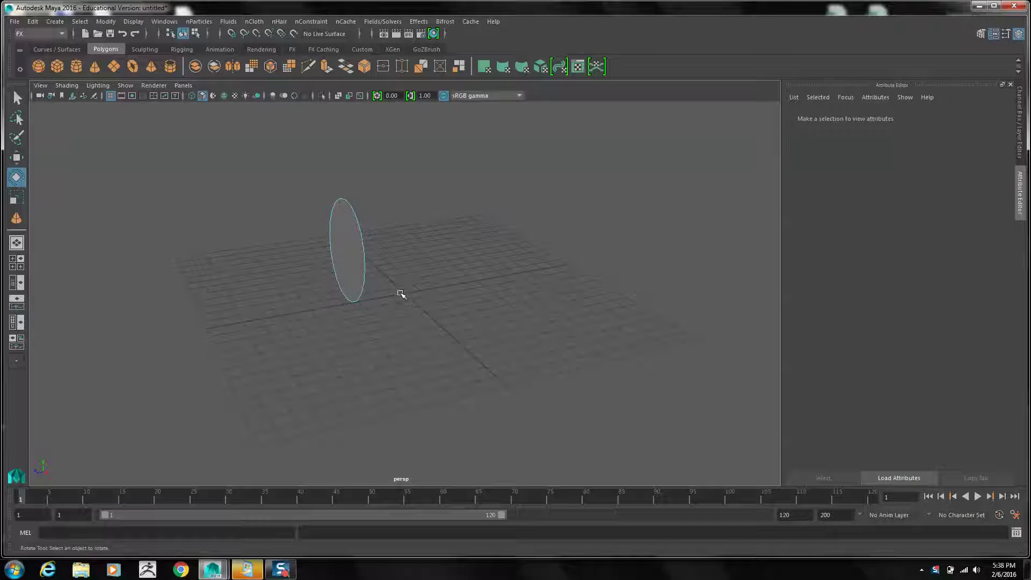
left_click(348, 260)
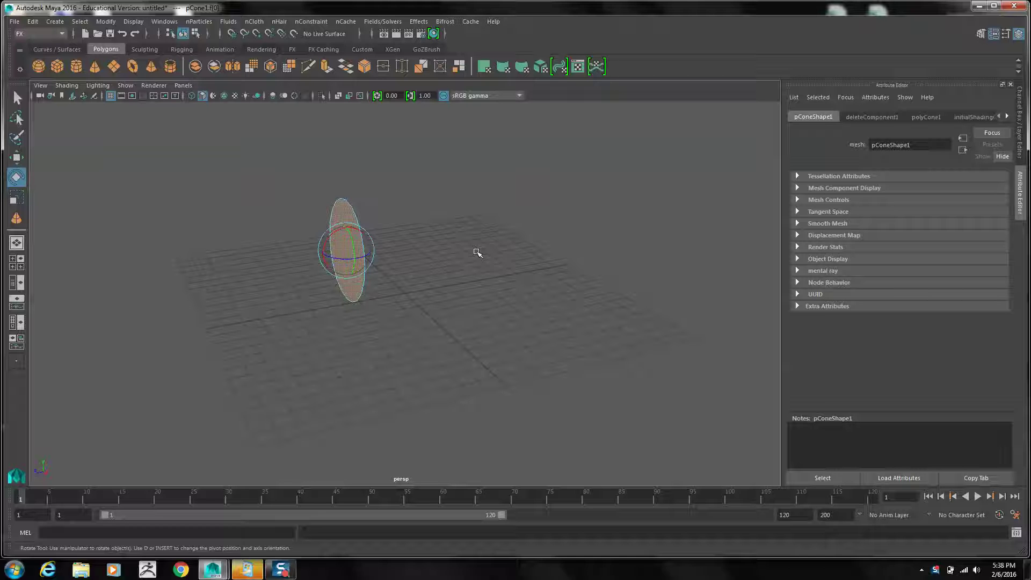
left_click(38, 35)
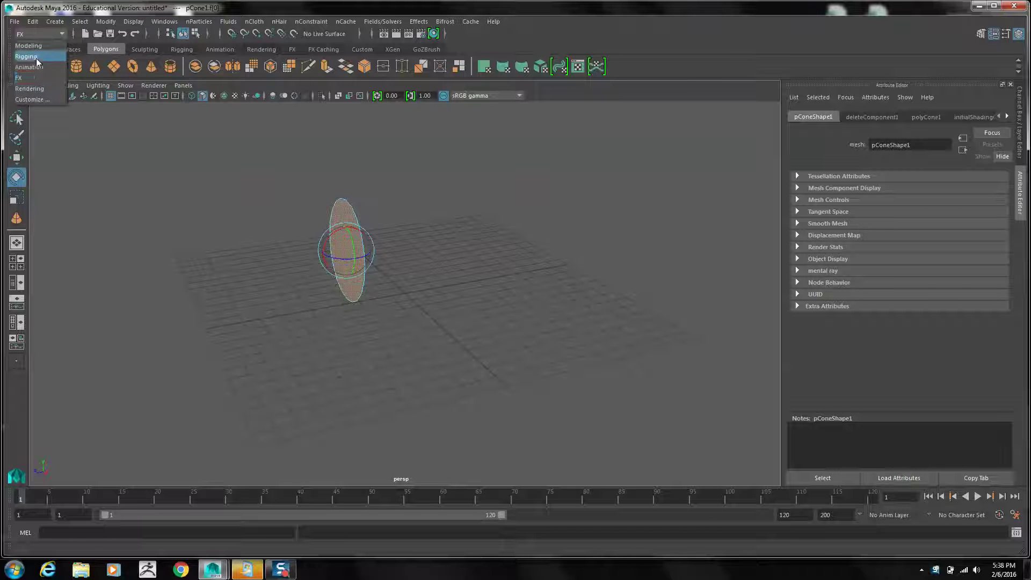
Step: Create an nParticle emitter (test11) from nParticles > Create Emitter, adding nParticleShape1 and nucleus1
left_click(202, 23)
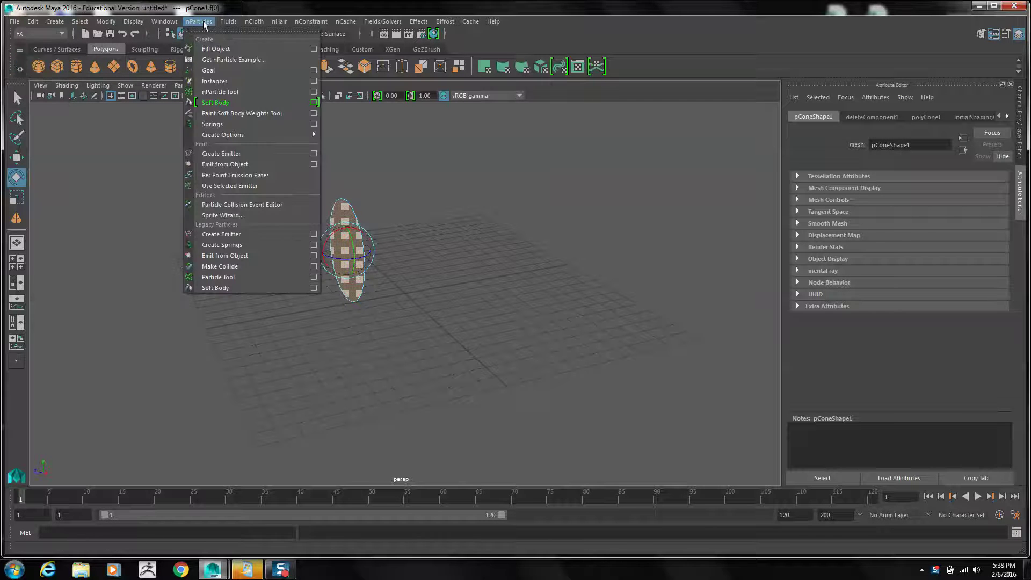
left_click(227, 163)
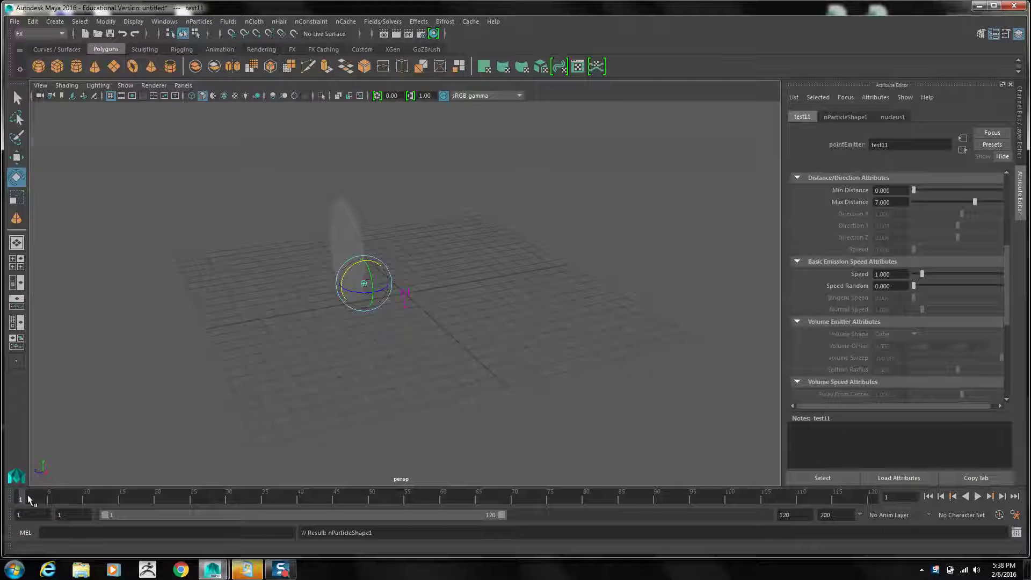
key("alt+v")
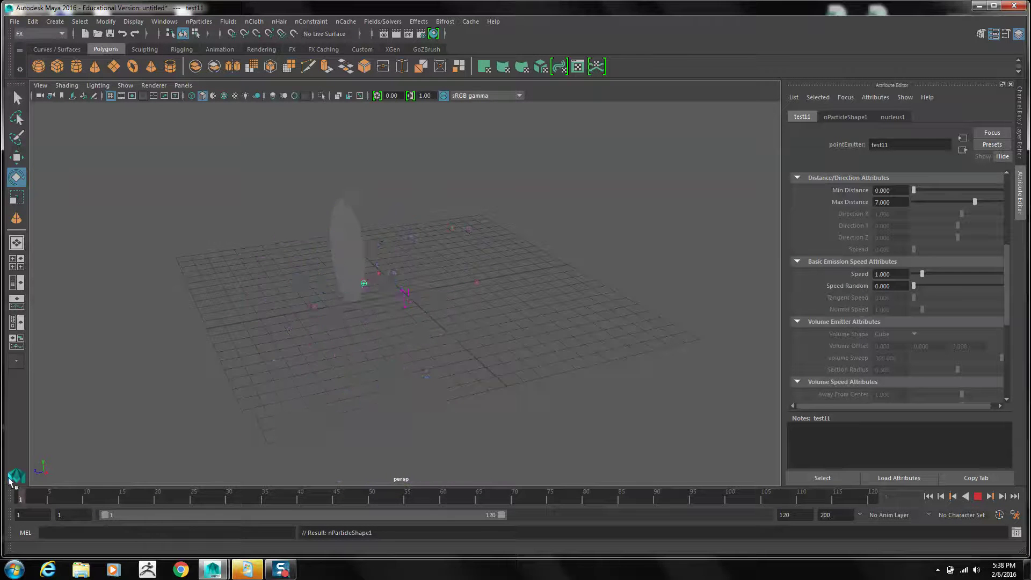
key("alt+shift+v")
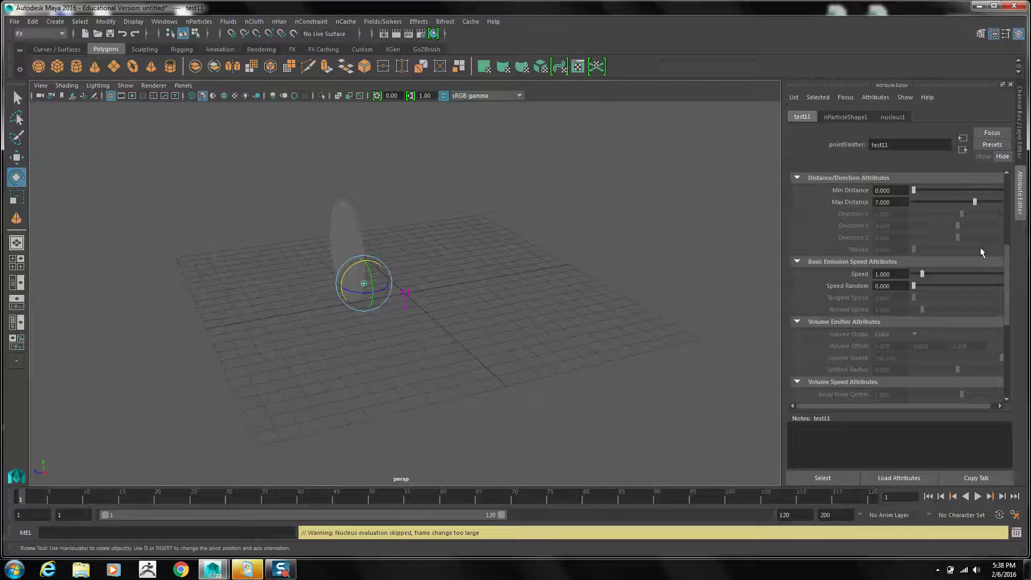
Step: Set the emitter type to Surface and play back briefly to preview the emission
left_click_drag(1006, 270, 1007, 193)
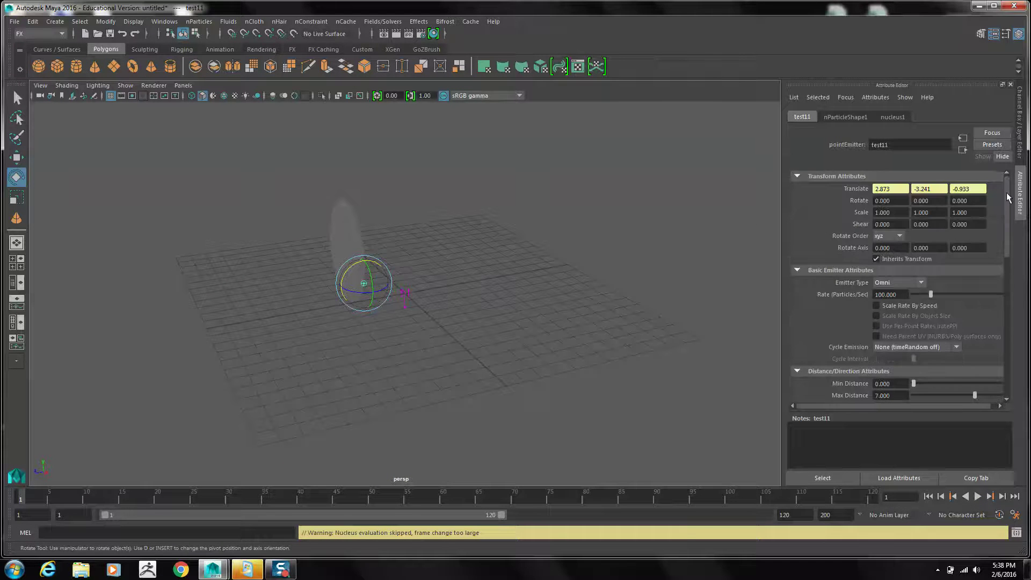
left_click(896, 283)
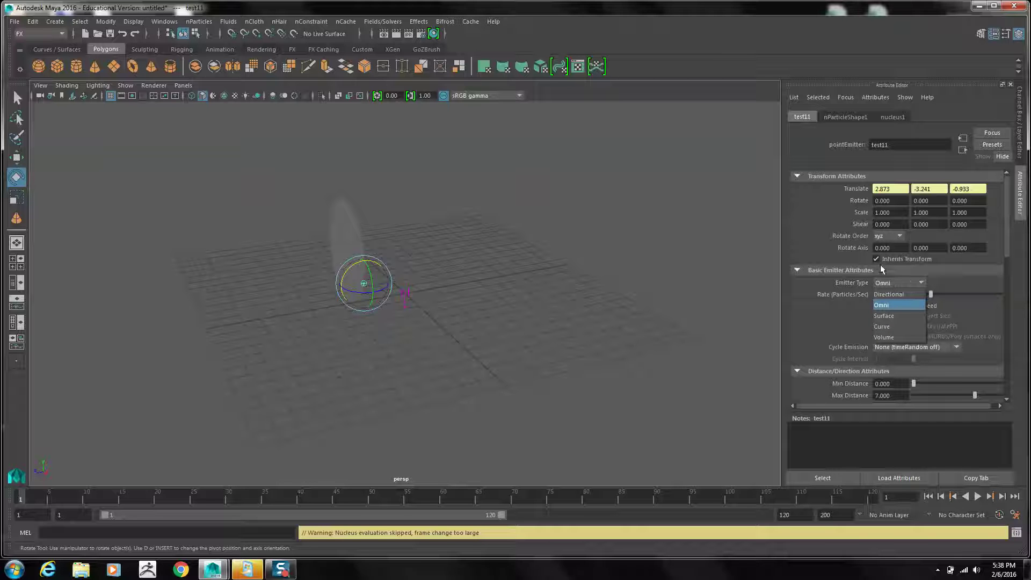
left_click(895, 317)
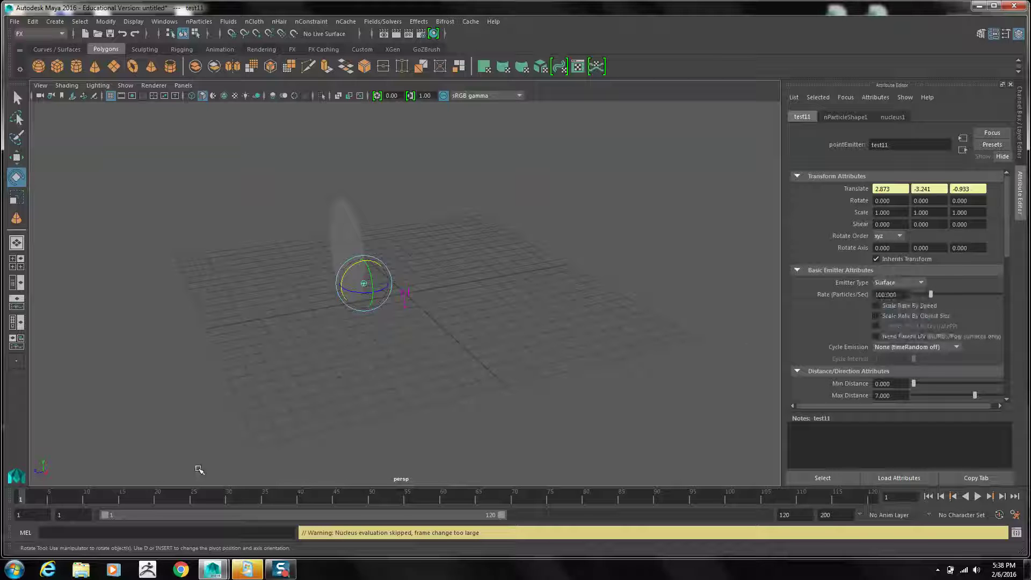
key("alt+v")
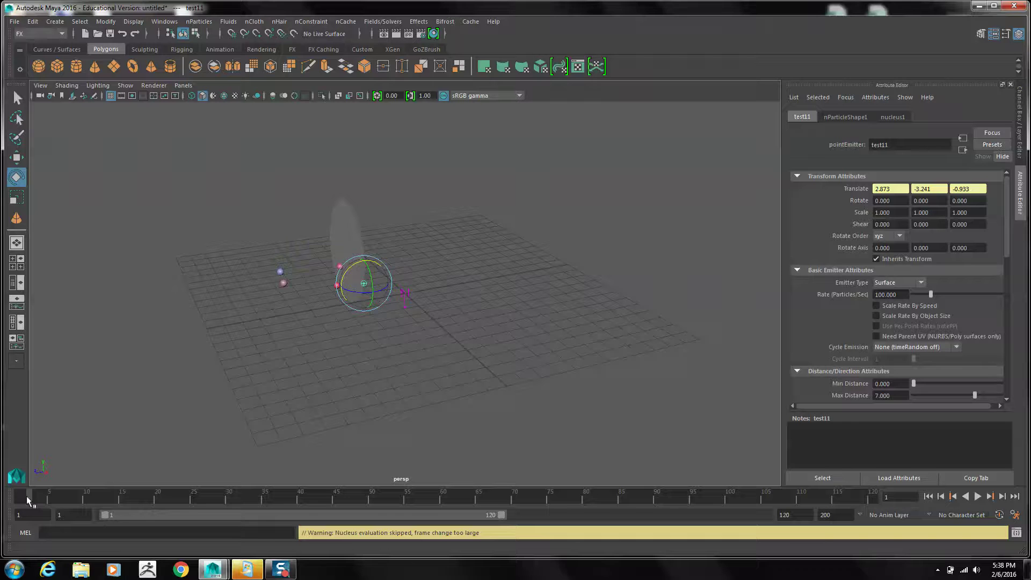
left_click(528, 499)
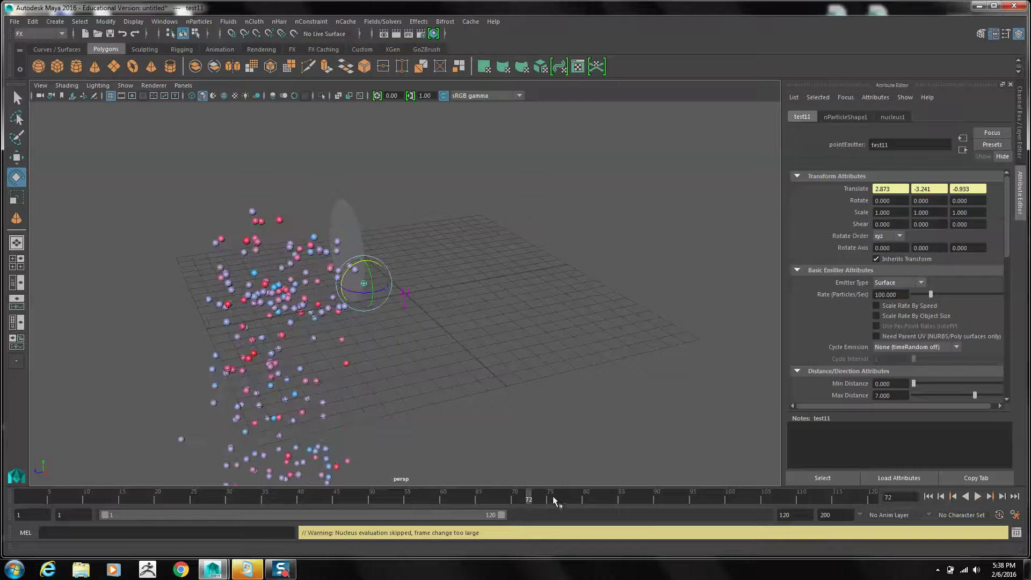
Step: Set the emission rate to 50 particles per second and the speed to 30
left_click(905, 294)
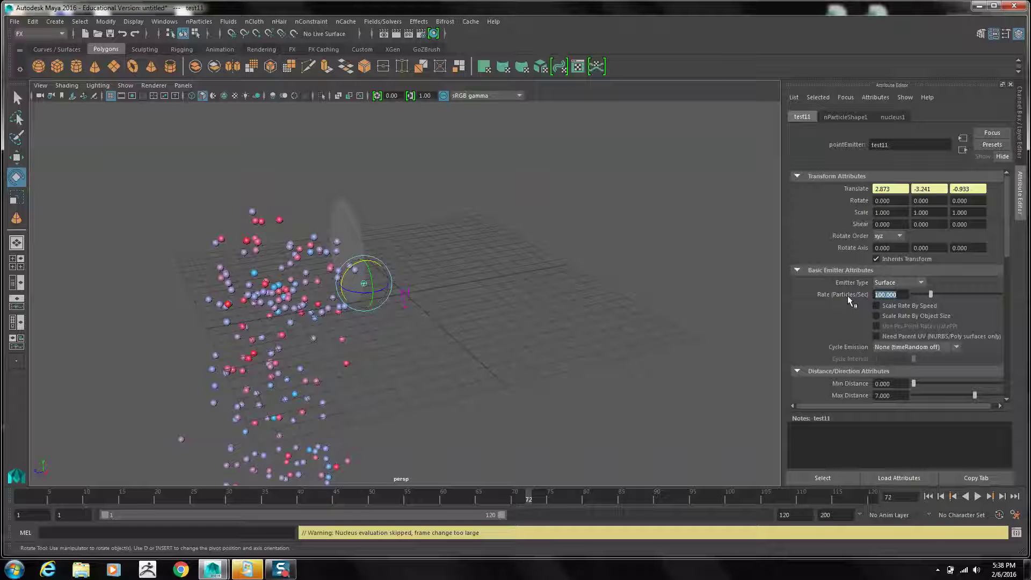
type("50")
key("Return")
scroll(847, 296, "down", 5)
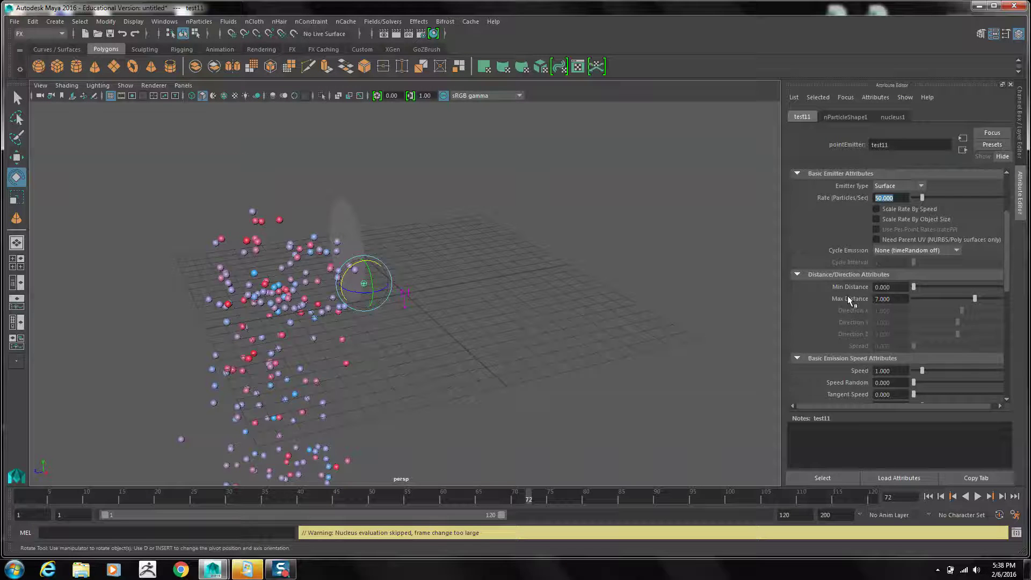
scroll(880, 318, "down", 1)
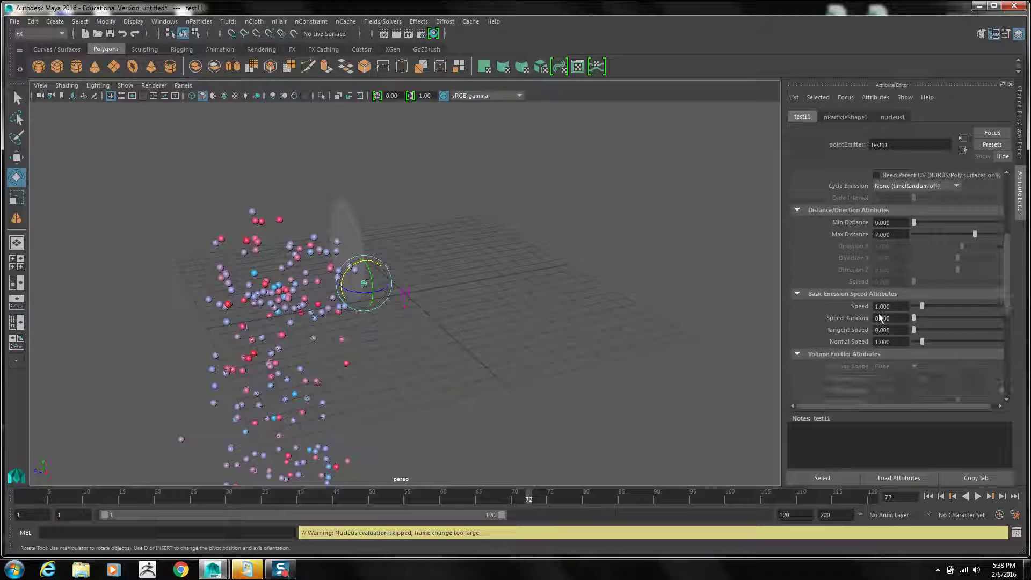
left_click(885, 307)
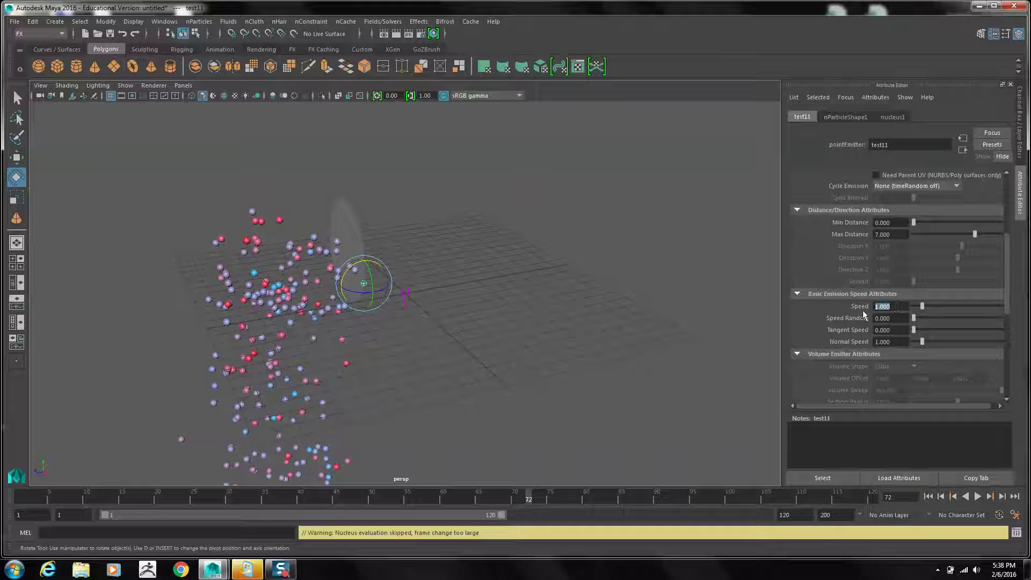
type("30")
key("Return")
Step: Replay the simulation from the start, then lower the emission speed to 20
left_click(31, 499)
key("alt+v")
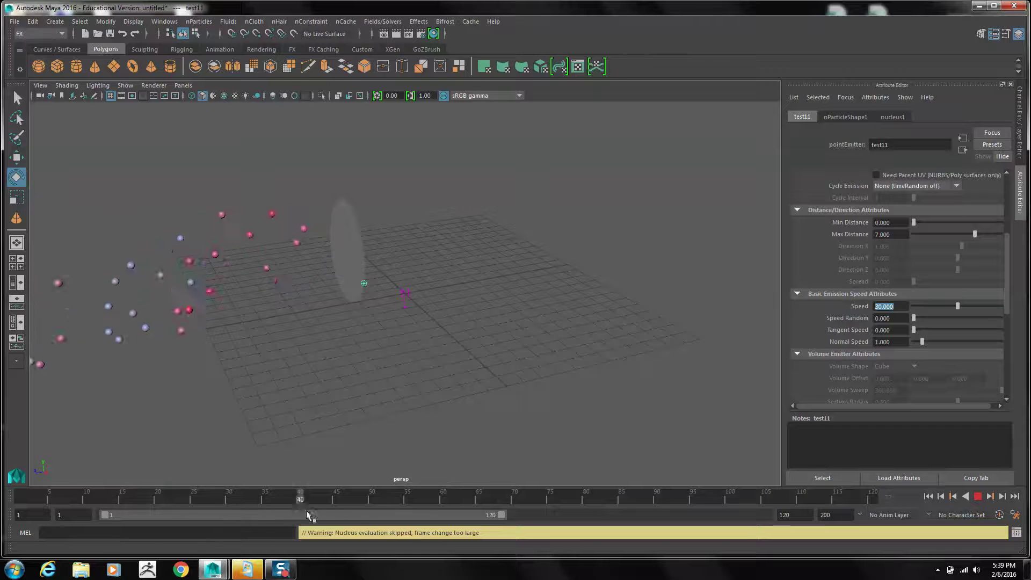
key("alt+v")
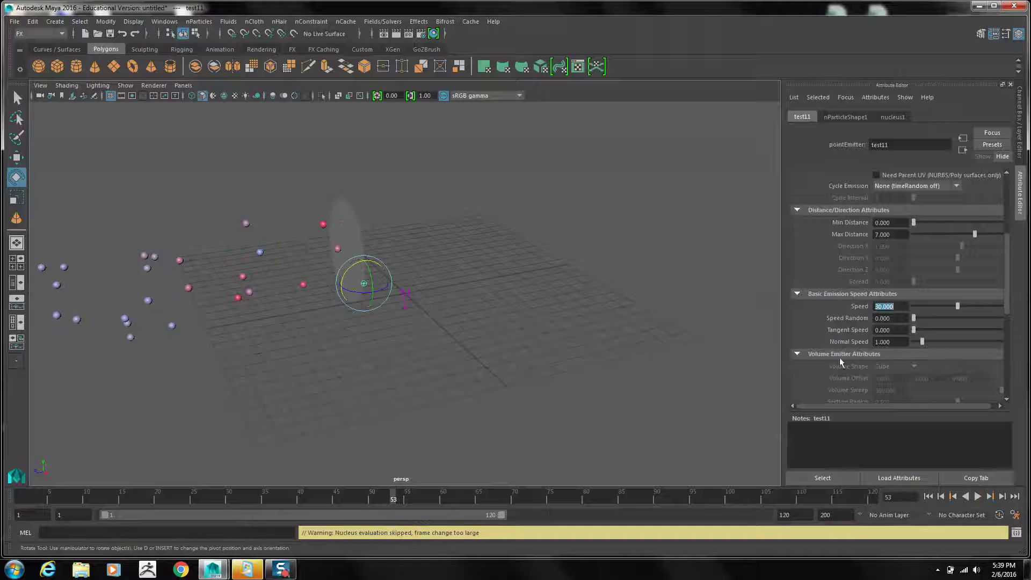
type("20")
key("Return")
scroll(851, 350, "down", 6)
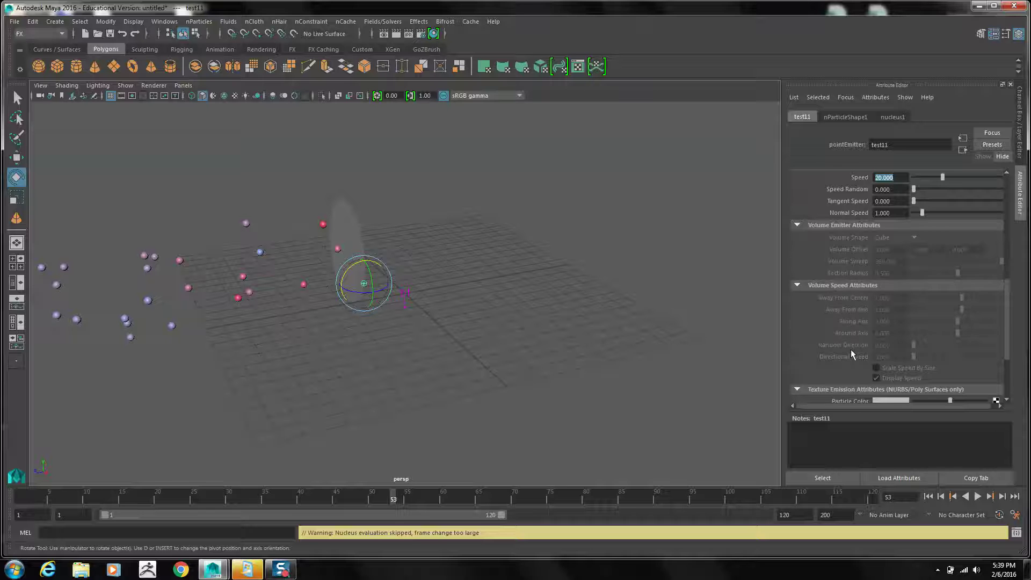
scroll(850, 350, "up", 4)
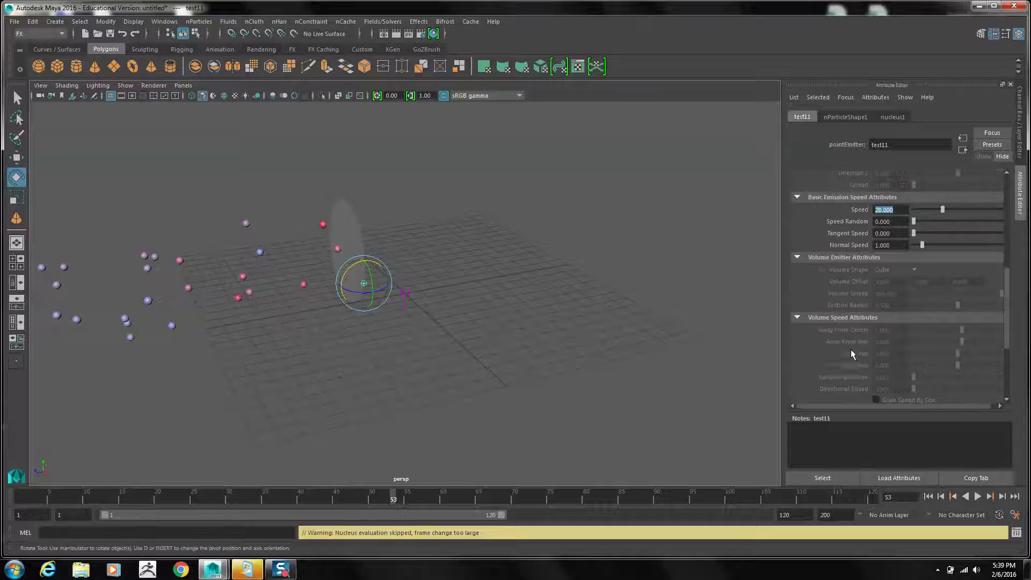
left_click(855, 118)
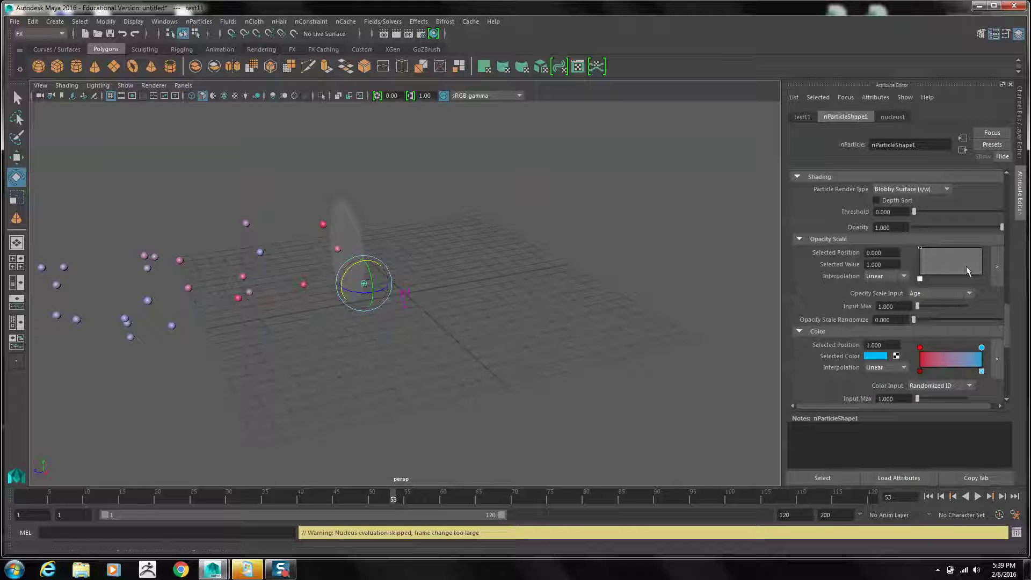
Step: Give the particles a constant lifespan of 2 and a radius of 1.227
left_click_drag(1008, 327, 1017, 196)
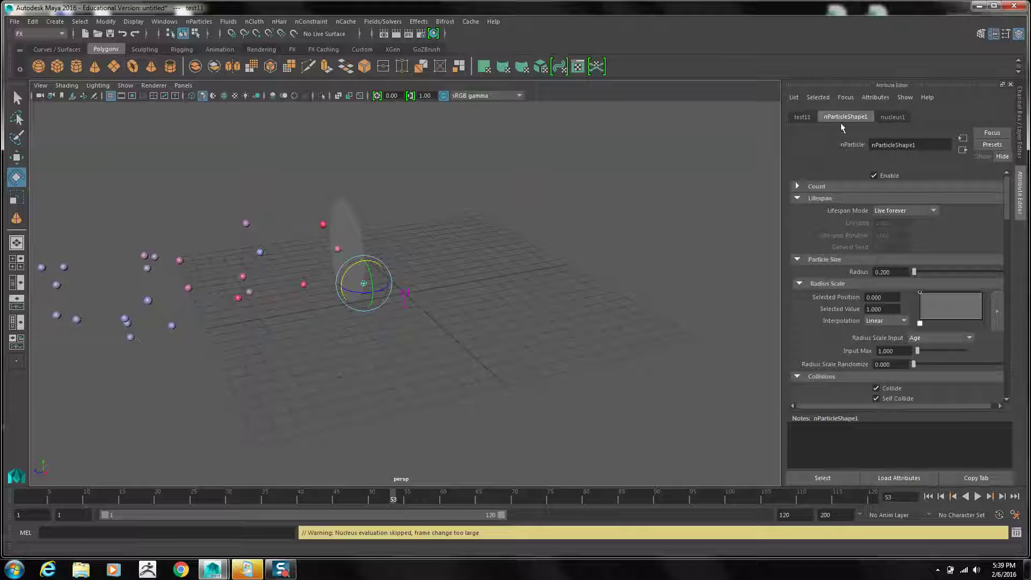
left_click(933, 212)
left_click(922, 237)
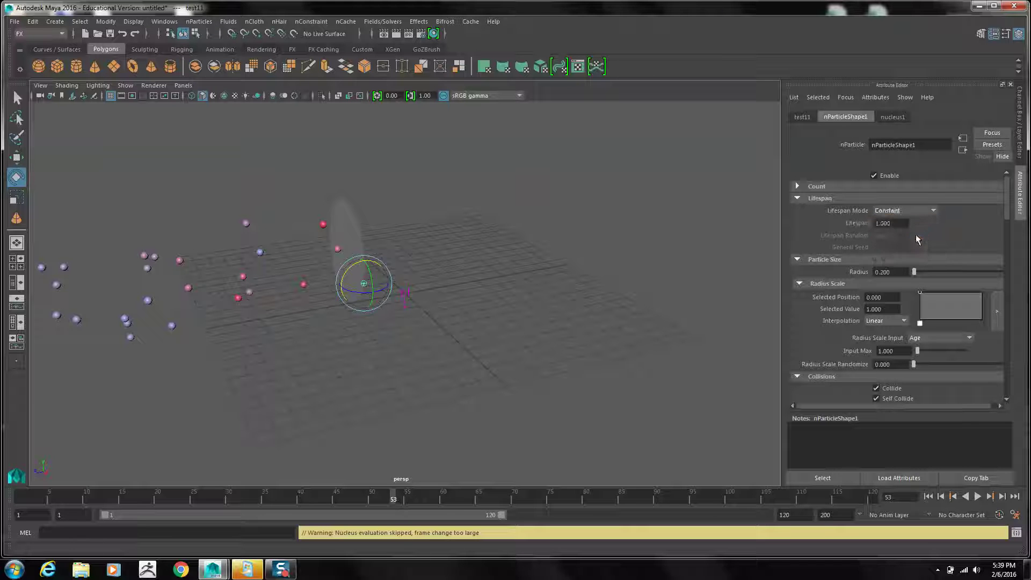
left_click(904, 224)
type("2")
key("Return")
left_click_drag(915, 274, 918, 274)
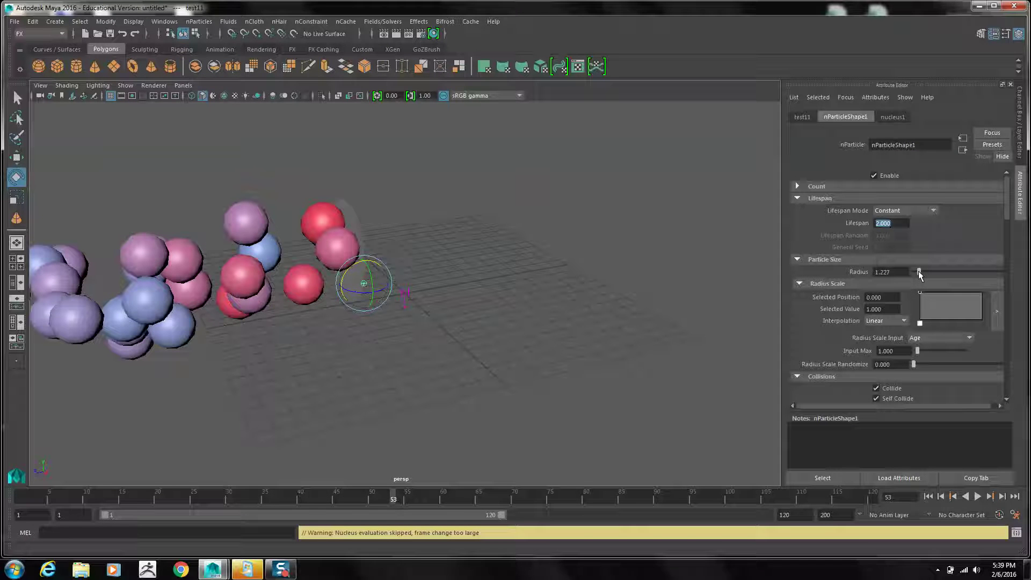
Step: Reshape the Radius Scale ramp to fall to 0.18 with age and set Input Max to 2
scroll(921, 294, "down", 3)
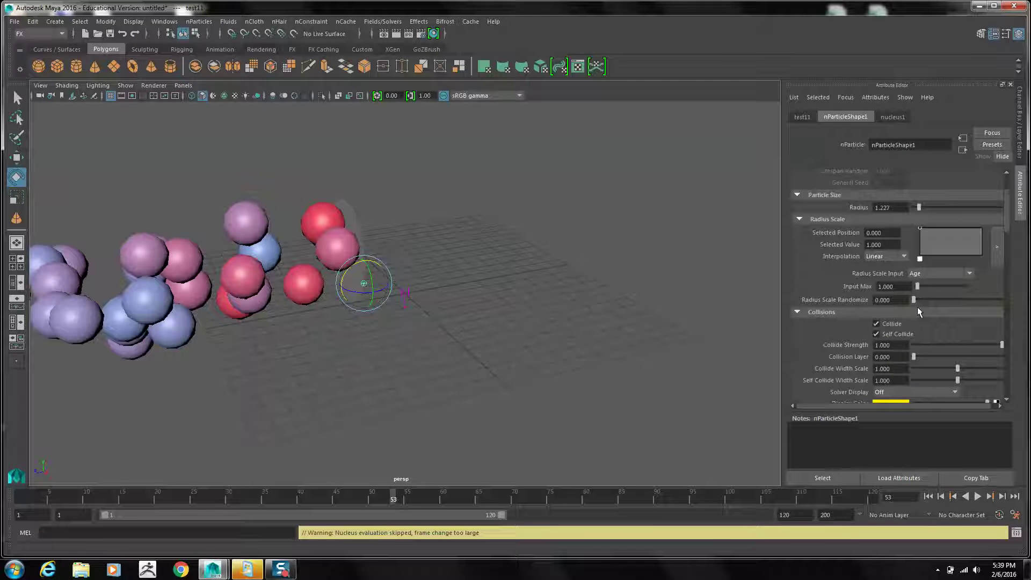
scroll(917, 308, "up", 2)
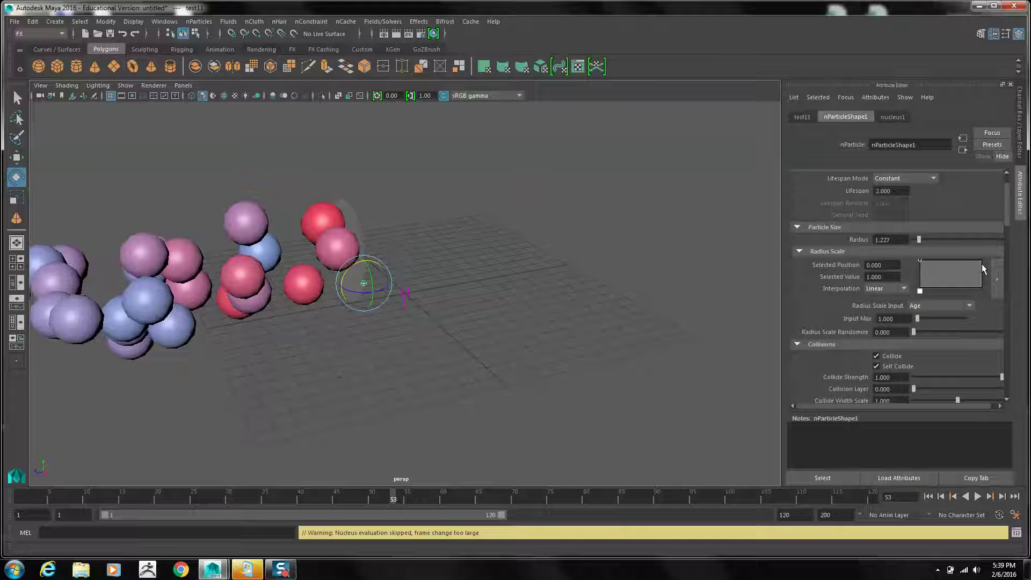
left_click(969, 277)
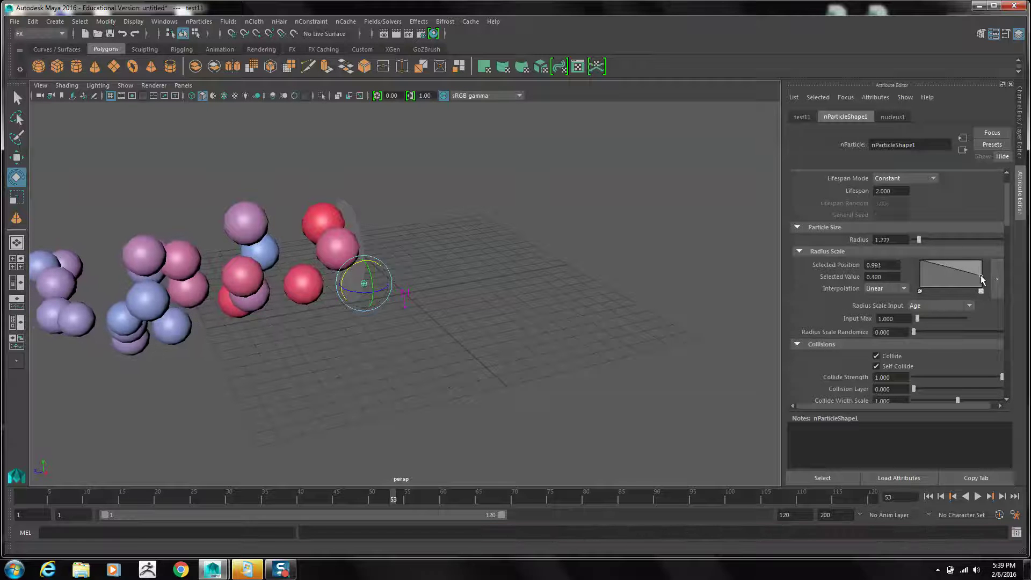
left_click_drag(920, 262, 981, 282)
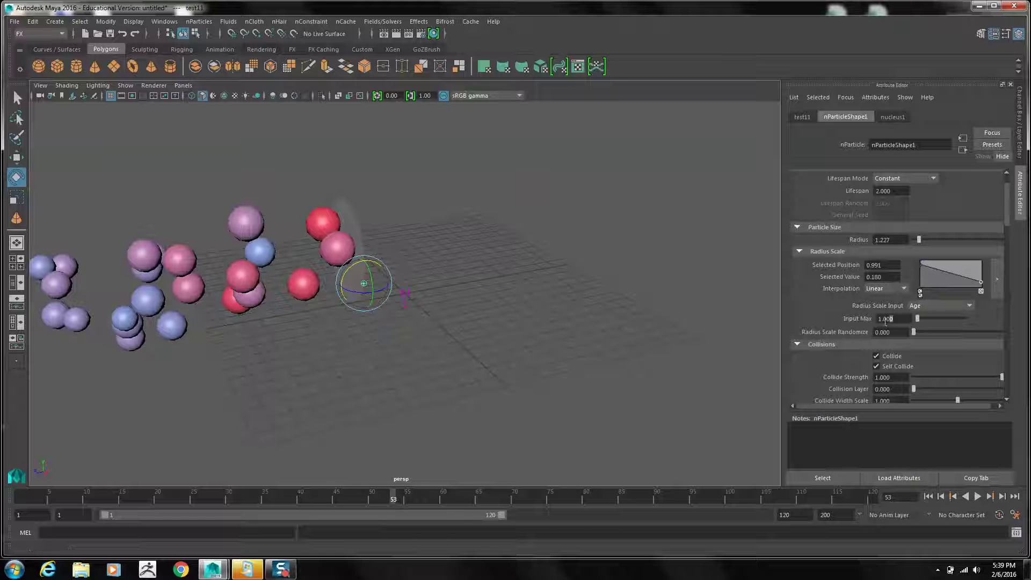
type("2")
key("Return")
scroll(858, 320, "down", 2)
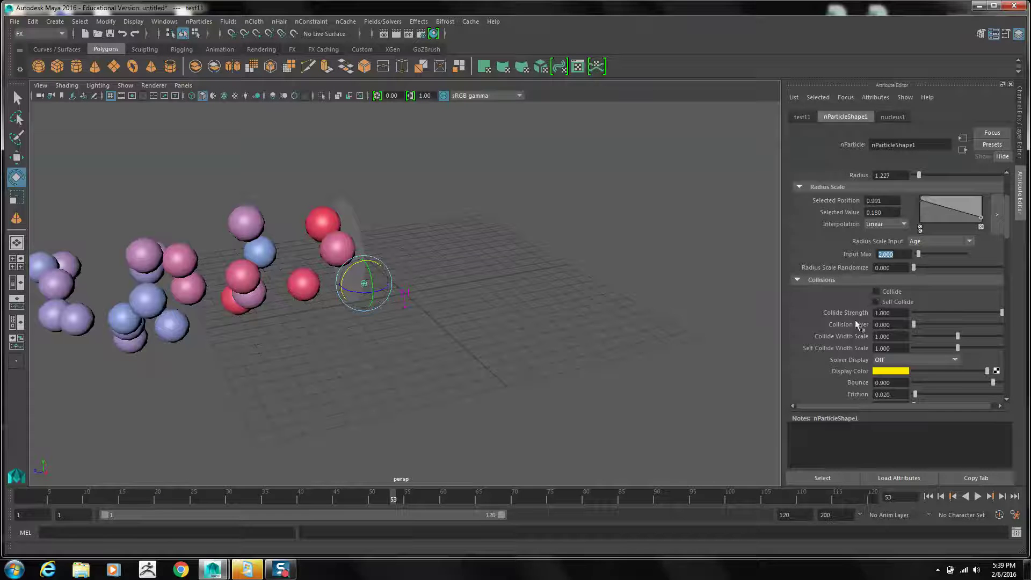
Step: Raise the Output Mesh Motion Streak to about 3.25
scroll(855, 322, "down", 4)
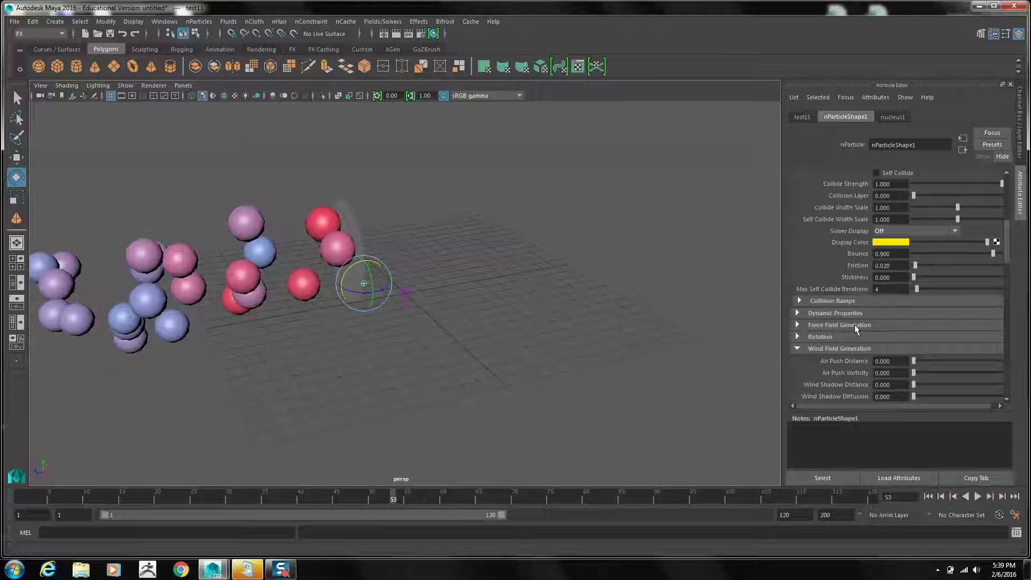
scroll(855, 324, "down", 1)
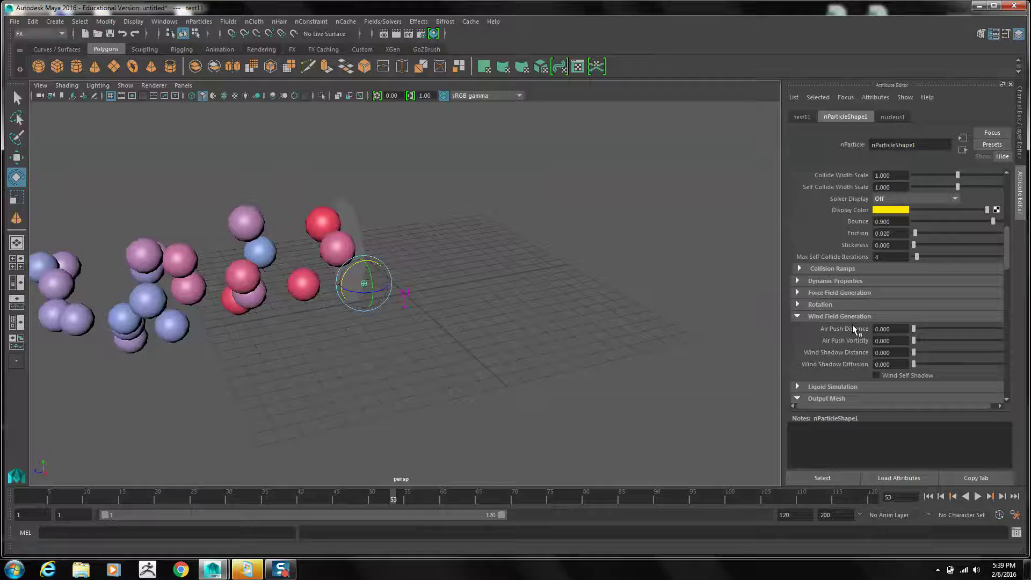
scroll(854, 329, "down", 4)
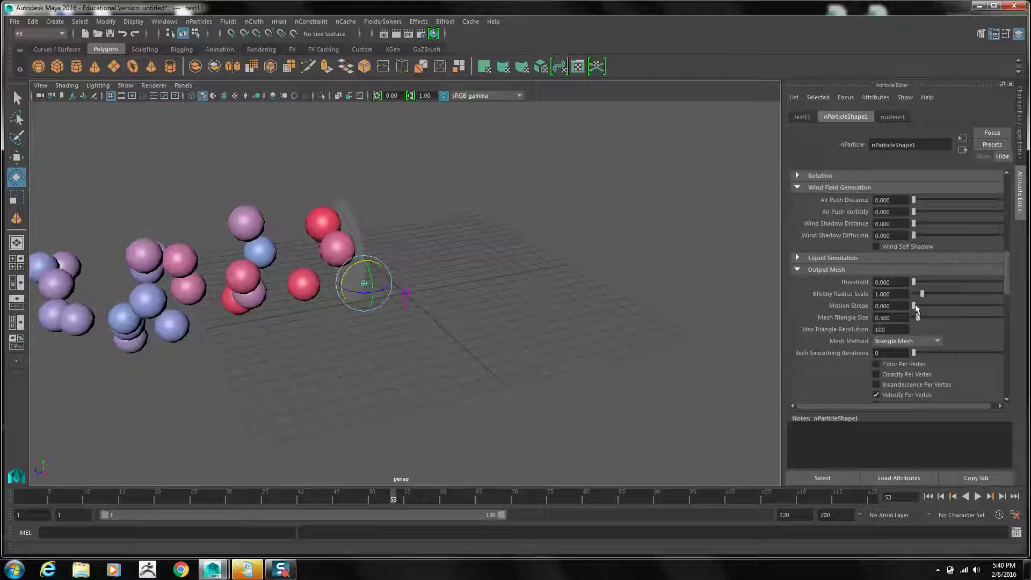
left_click_drag(916, 305, 942, 308)
scroll(915, 328, "down", 3)
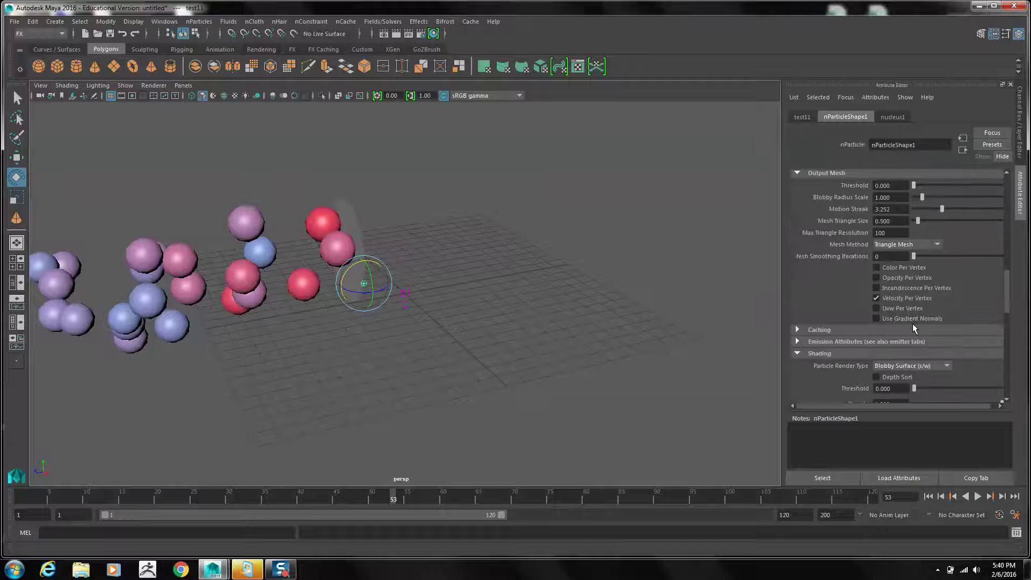
scroll(913, 324, "down", 2)
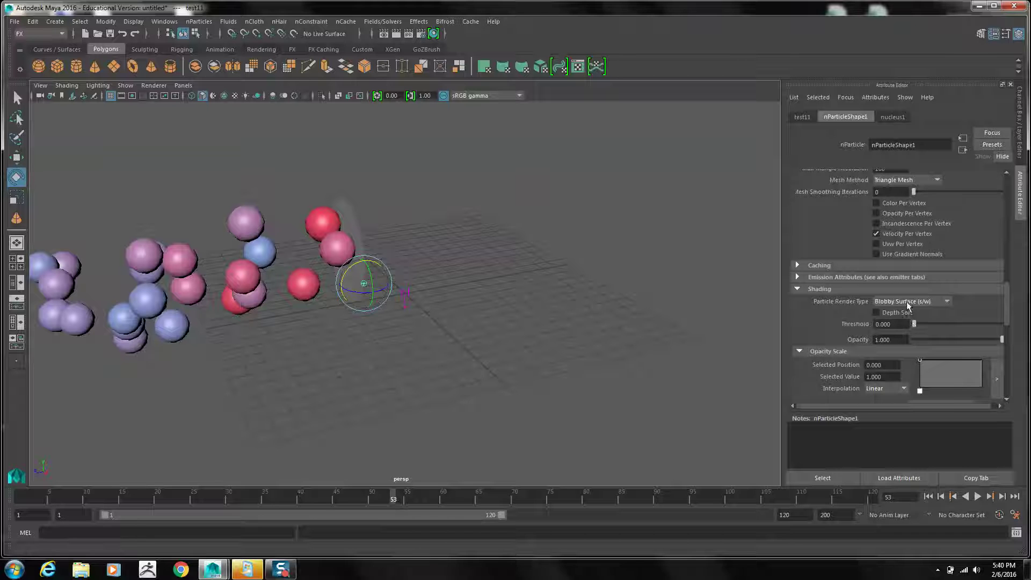
Step: Set Particle Render Type to Cloud (s/w), play the emission to frame 39, then rewind to frame 1
left_click(907, 301)
left_click(911, 398)
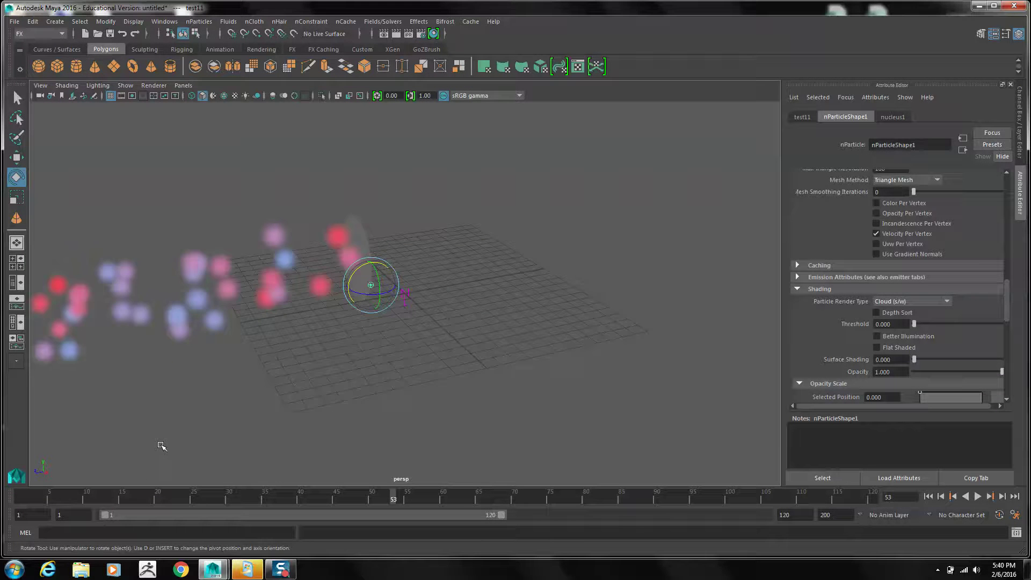
left_click(34, 499)
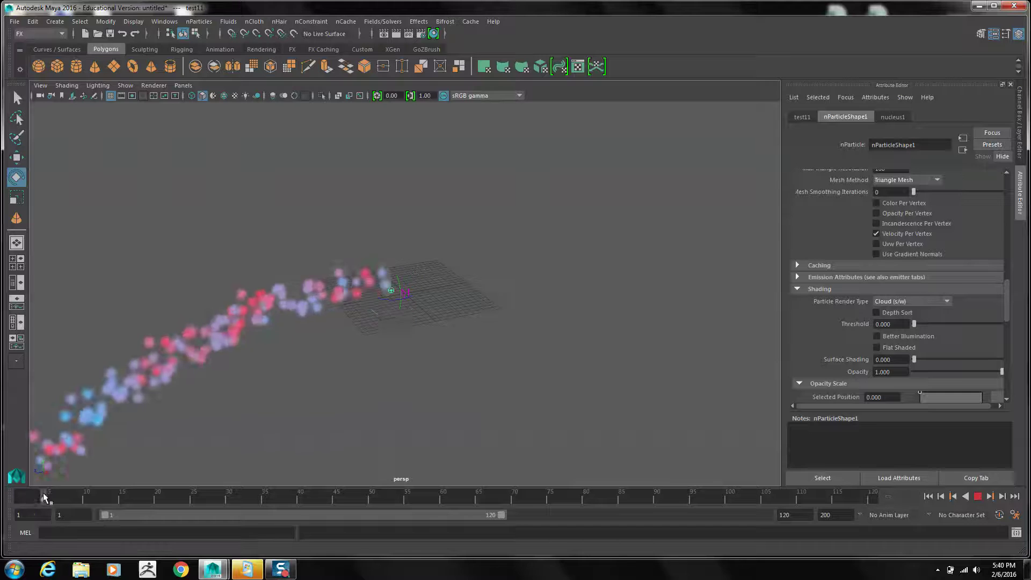
key("alt+v")
left_click_drag(106, 492, 308, 499)
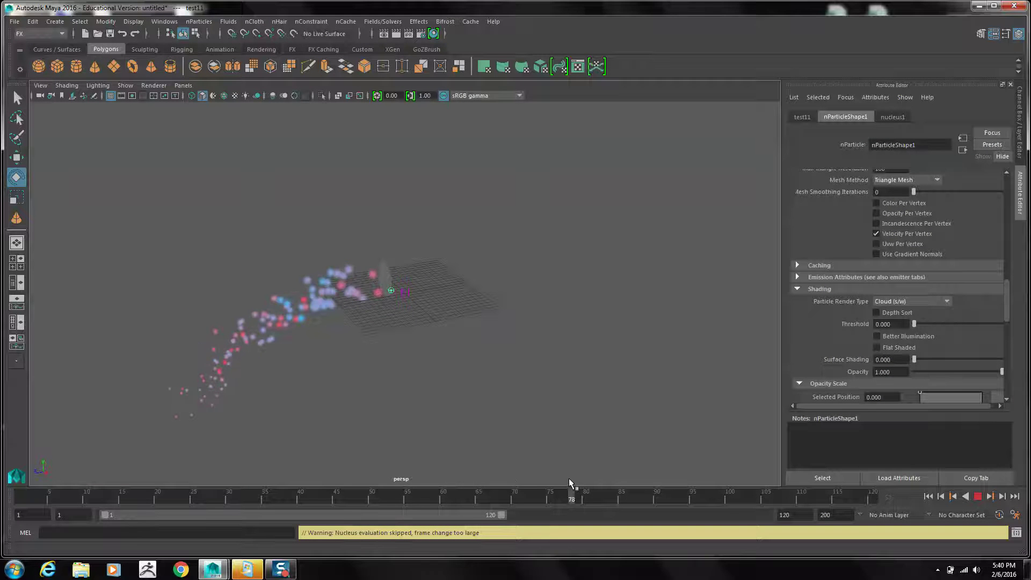
left_click_drag(161, 496, 20, 497)
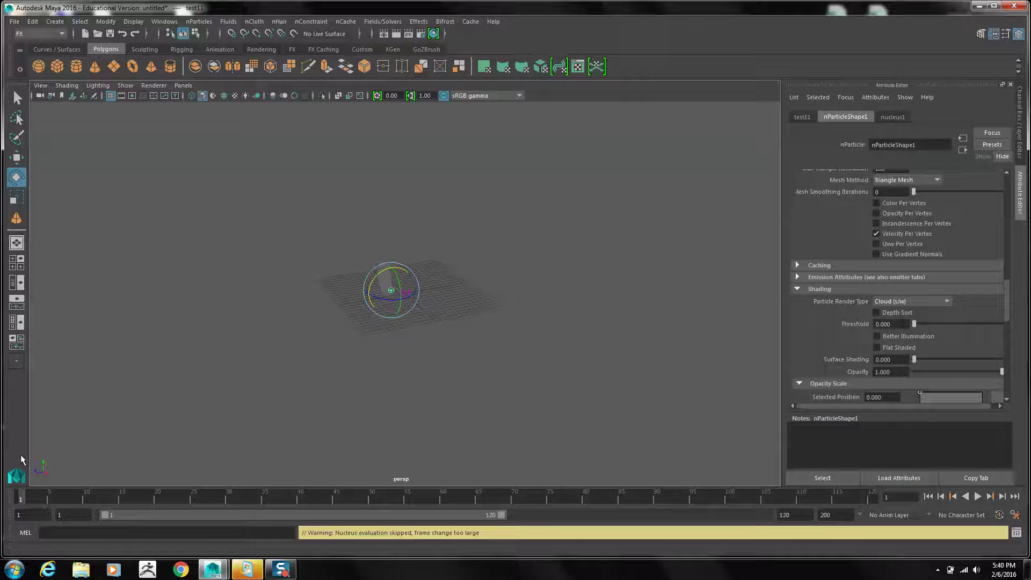
Step: Drop the first Opacity Scale ramp point to 0.1 and play the simulation to frame 49
scroll(1007, 301, "down", 3)
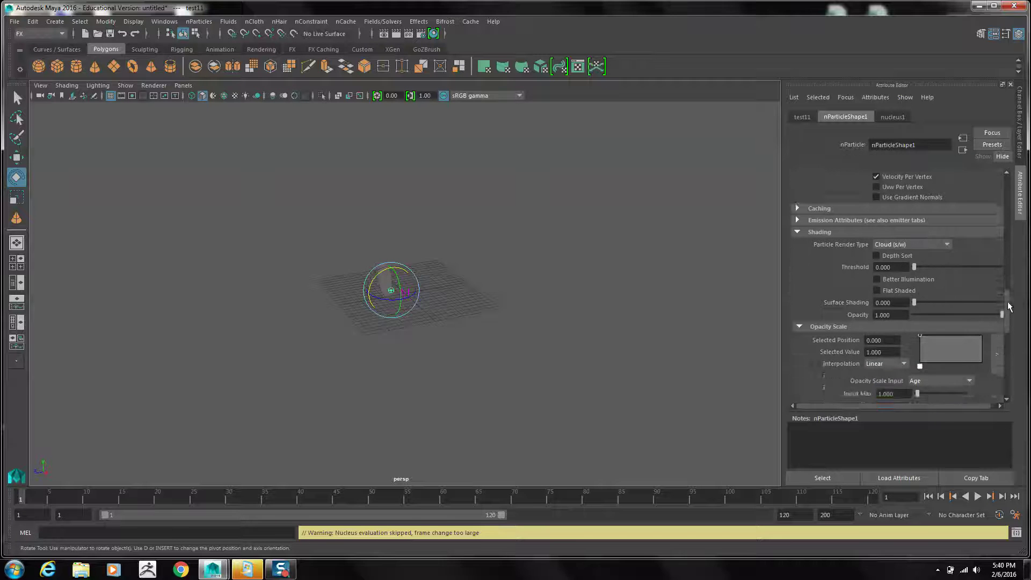
left_click_drag(1009, 312, 1009, 321)
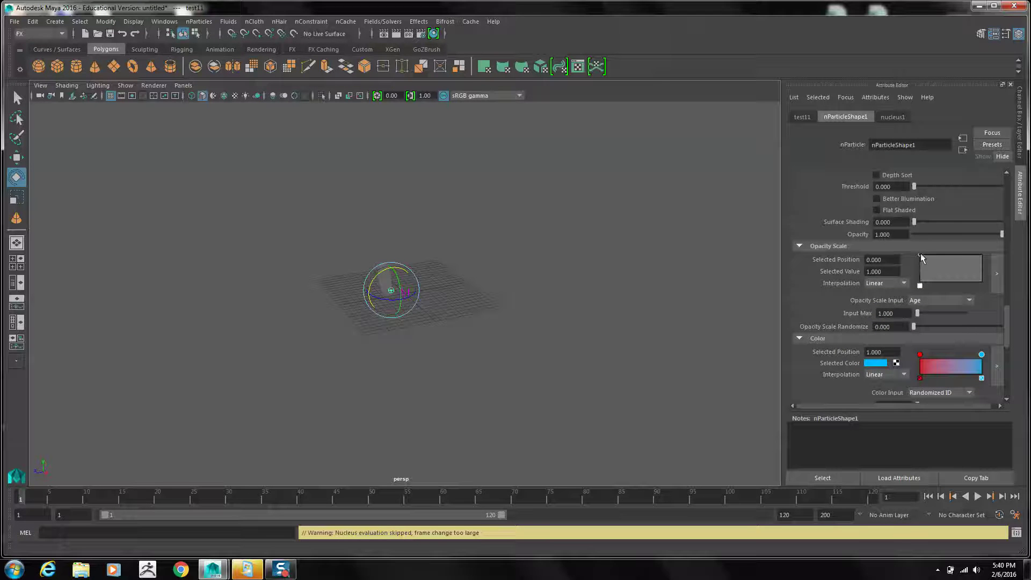
left_click_drag(921, 253, 923, 283)
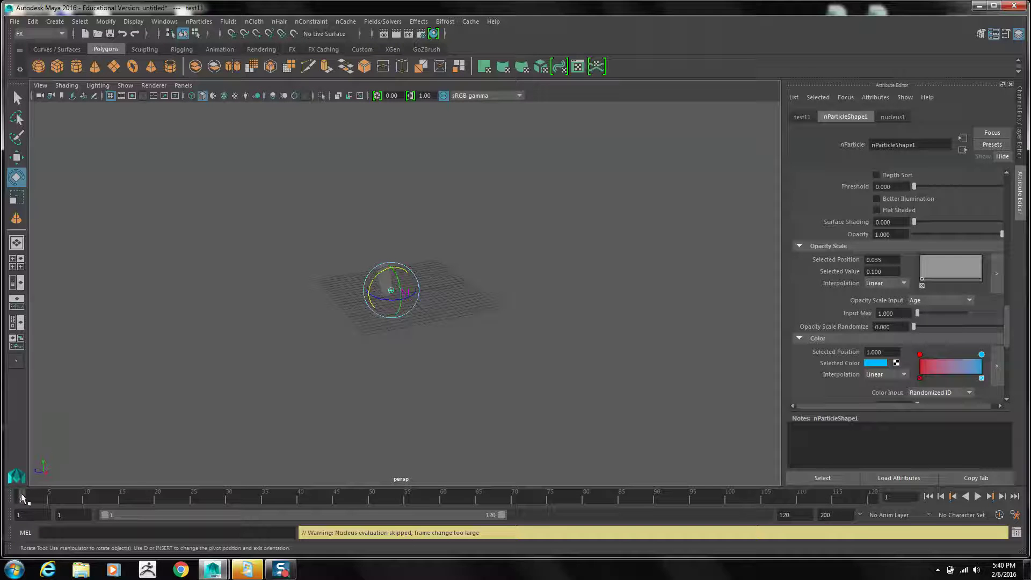
key("alt+v")
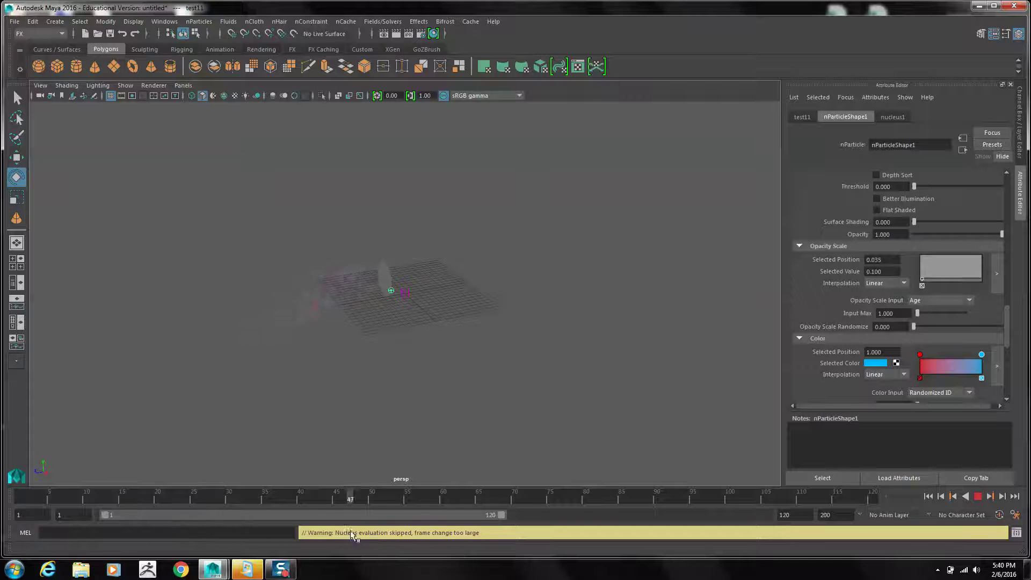
key("alt+v")
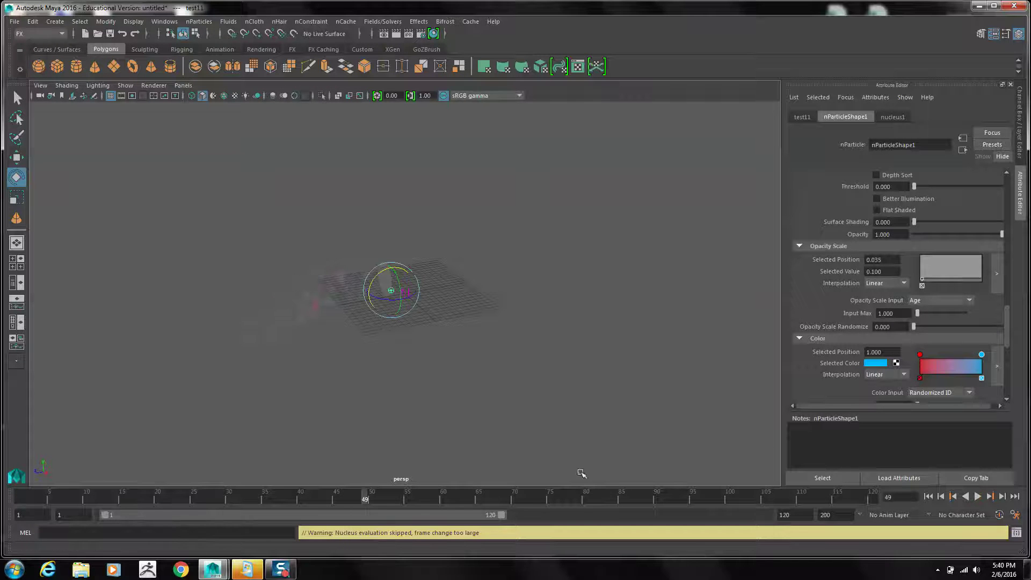
Step: Change the colour ramp's cyan to near-white and its red end to light grey
left_click(873, 365)
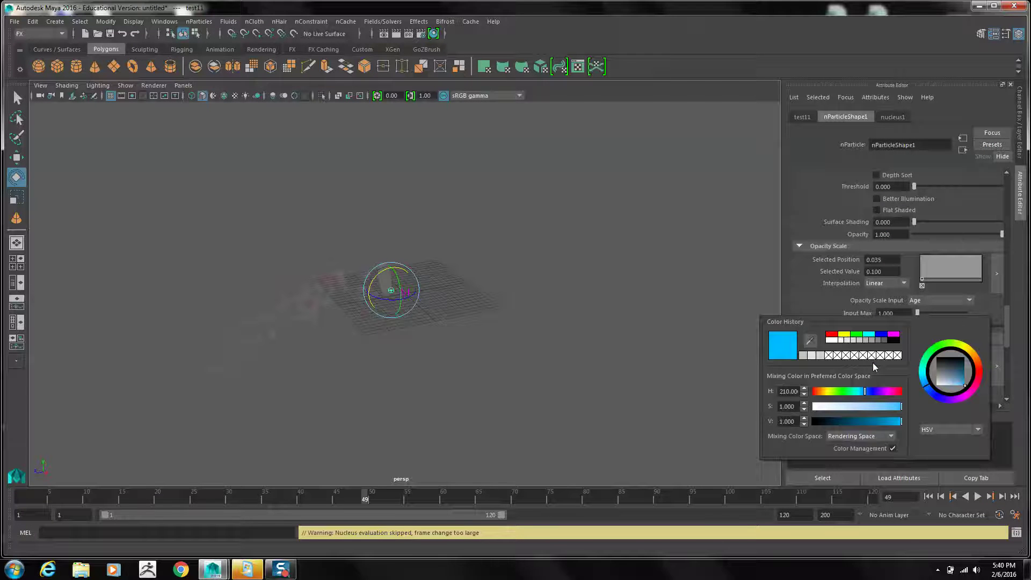
left_click(845, 340)
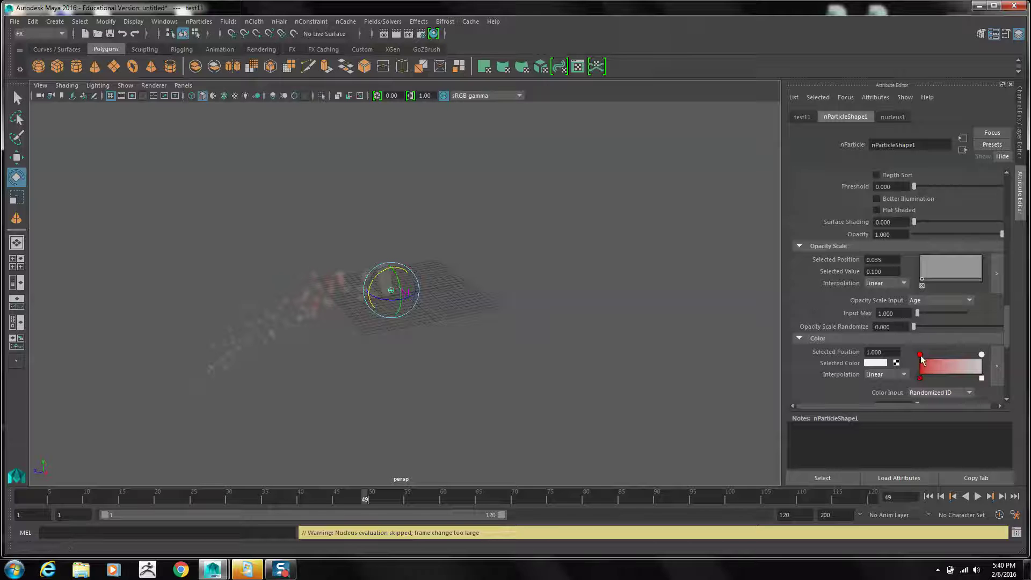
left_click(920, 355)
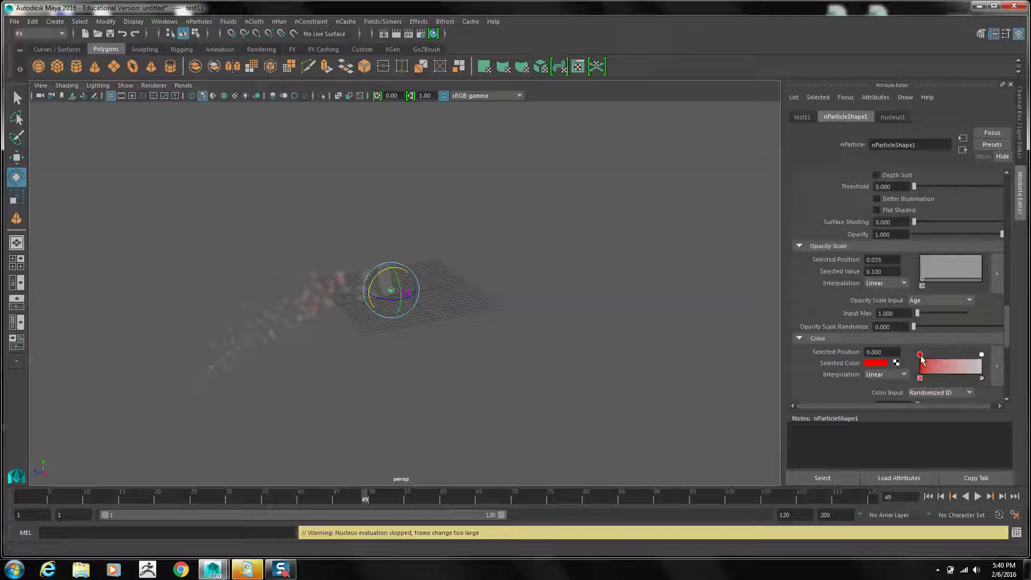
left_click(875, 366)
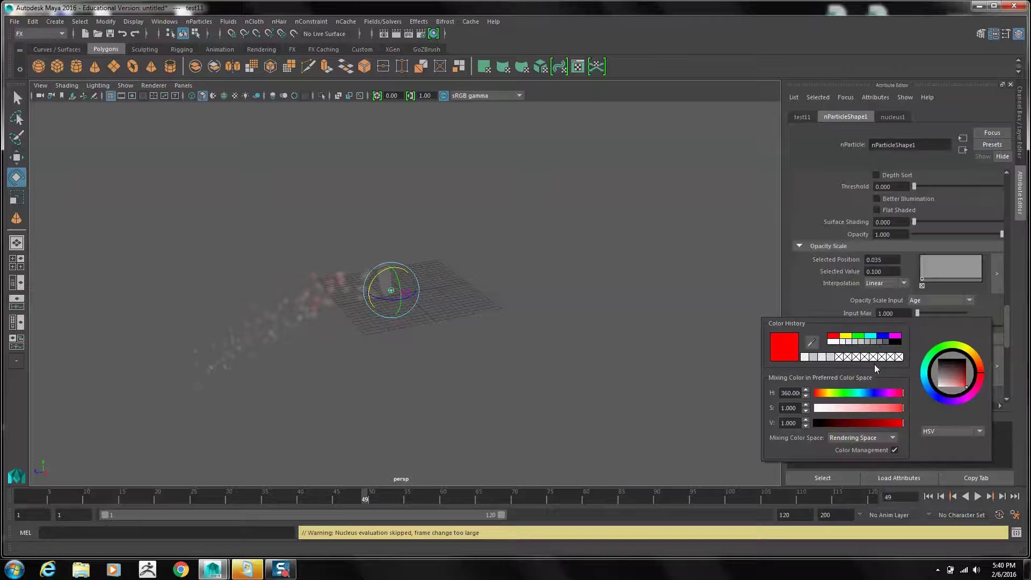
left_click(859, 342)
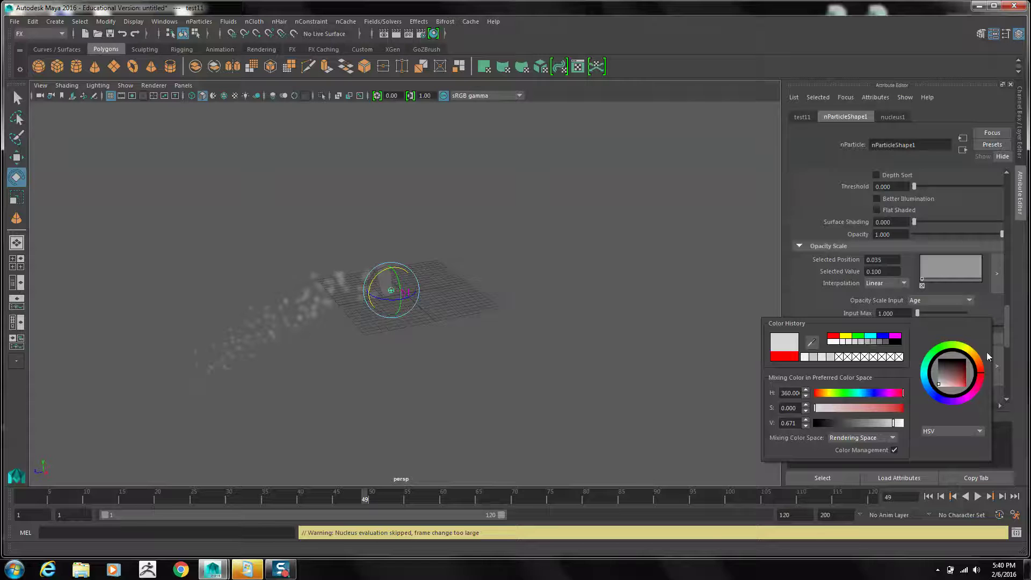
left_click_drag(1008, 338, 1003, 212)
Step: Set the particle radius to about 6.6, play to frame 58, and render the current frame
left_click_drag(920, 226, 942, 225)
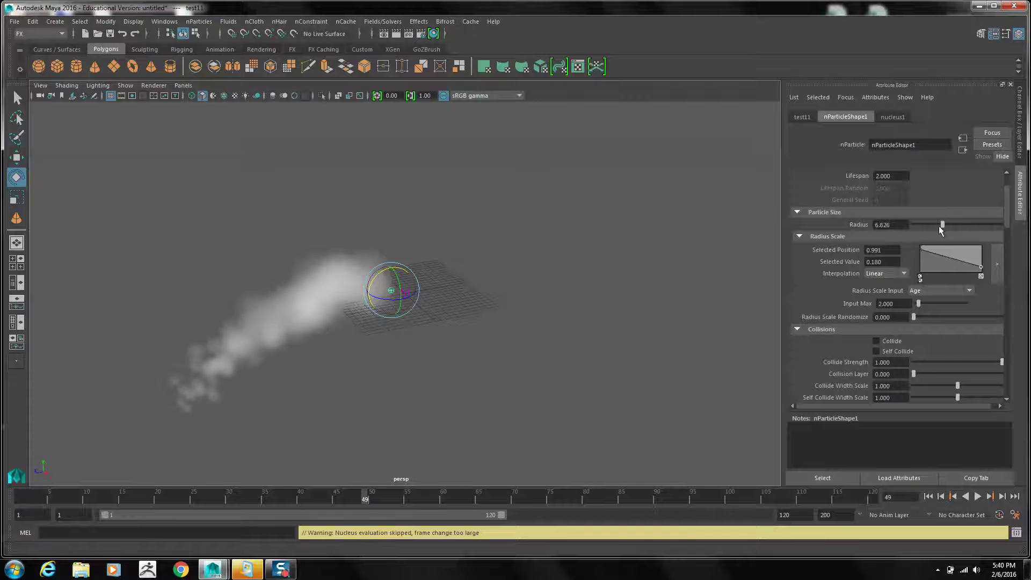
left_click_drag(29, 495, 305, 513)
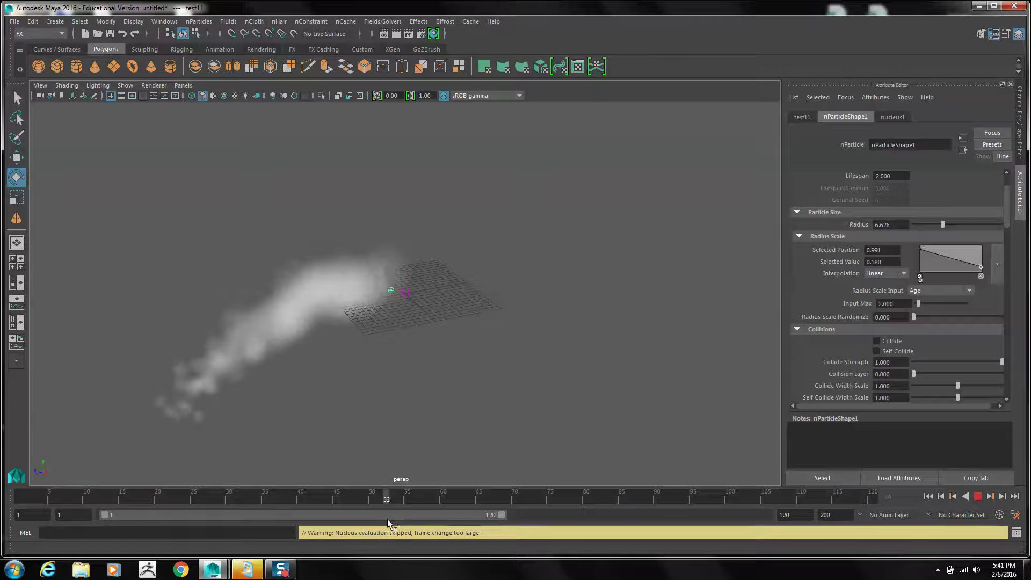
key("Escape")
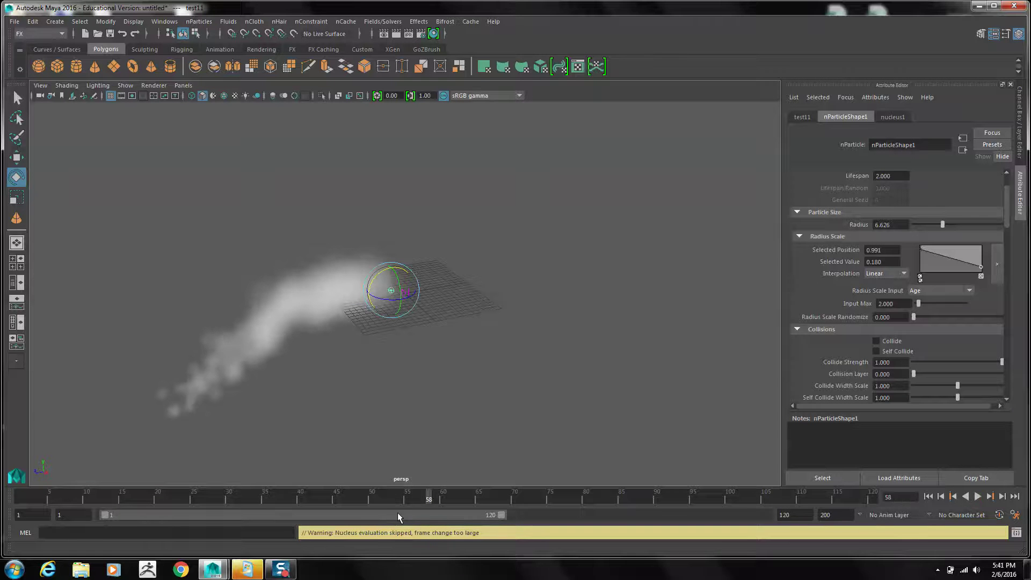
left_click(384, 34)
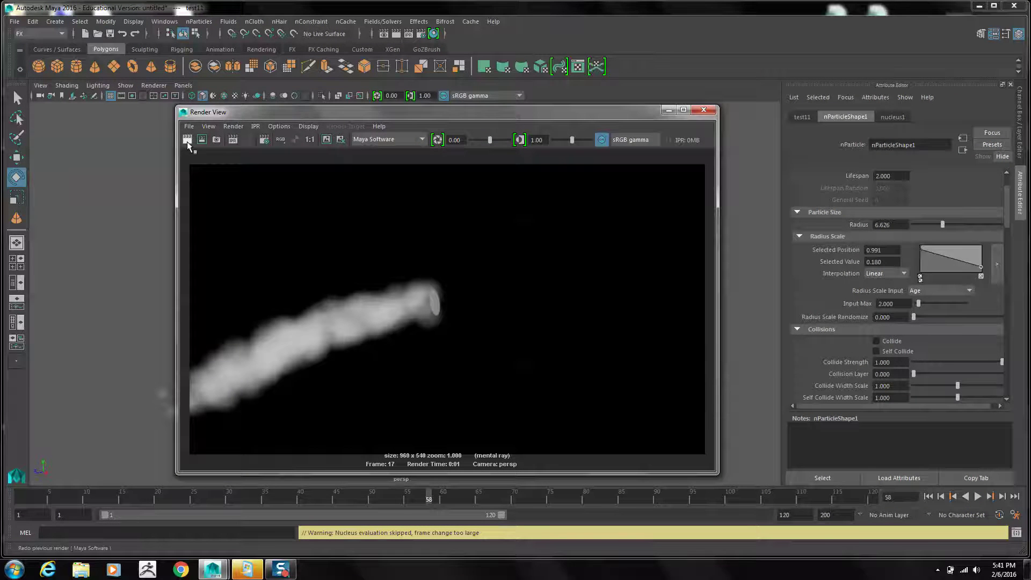
Step: Re-render frame 58 with Maya Software, showing a dense white smoke puff trailing into small blobs
left_click(187, 141)
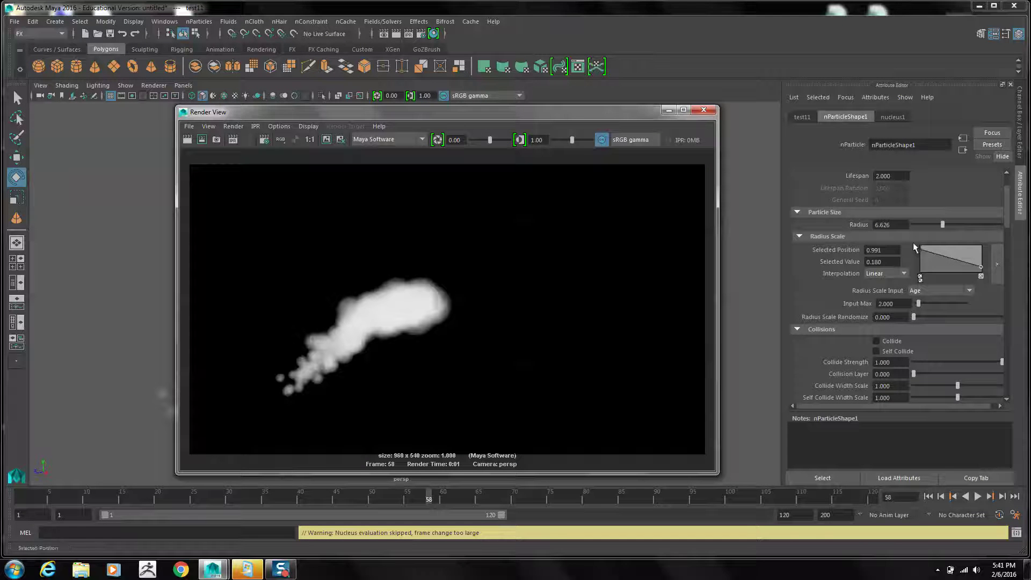
left_click_drag(1008, 200, 1007, 312)
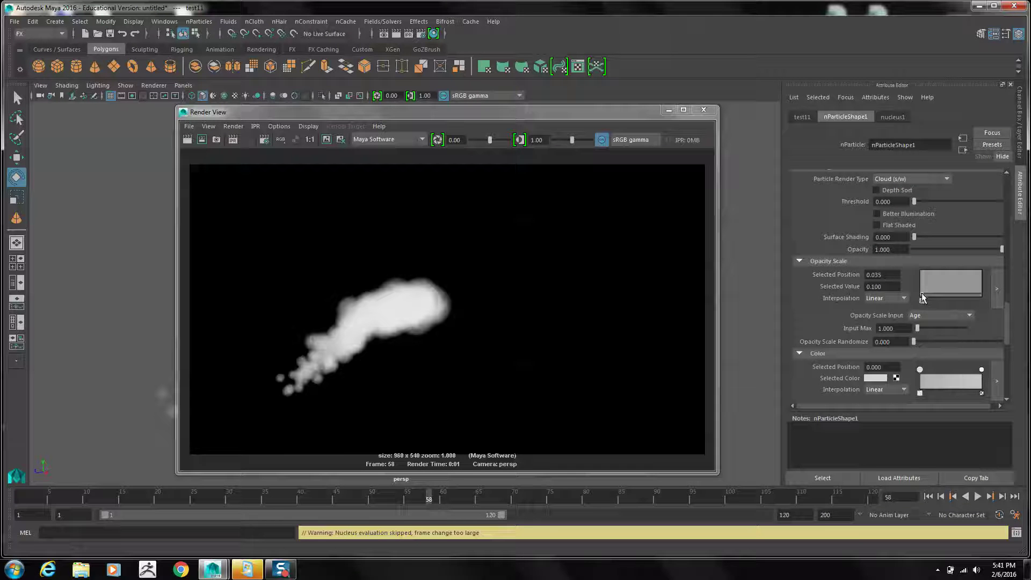
Step: Lower nParticleShape1 Opacity to 0.288 and re-render the frame in Render View
scroll(924, 356, "down", 3)
scroll(922, 357, "down", 4)
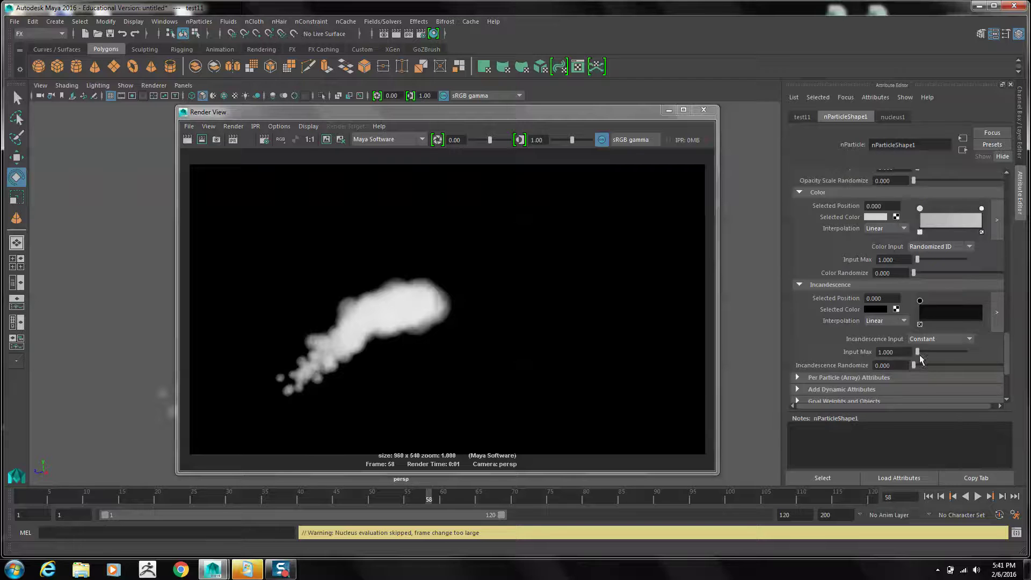
scroll(922, 352, "up", 2)
scroll(921, 350, "up", 2)
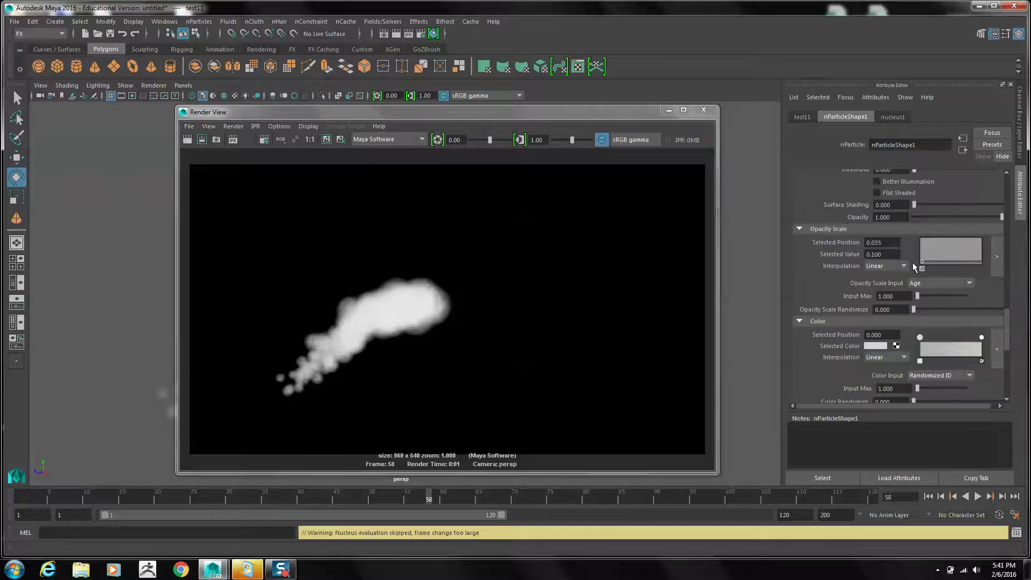
left_click_drag(1003, 216, 940, 220)
left_click(187, 139)
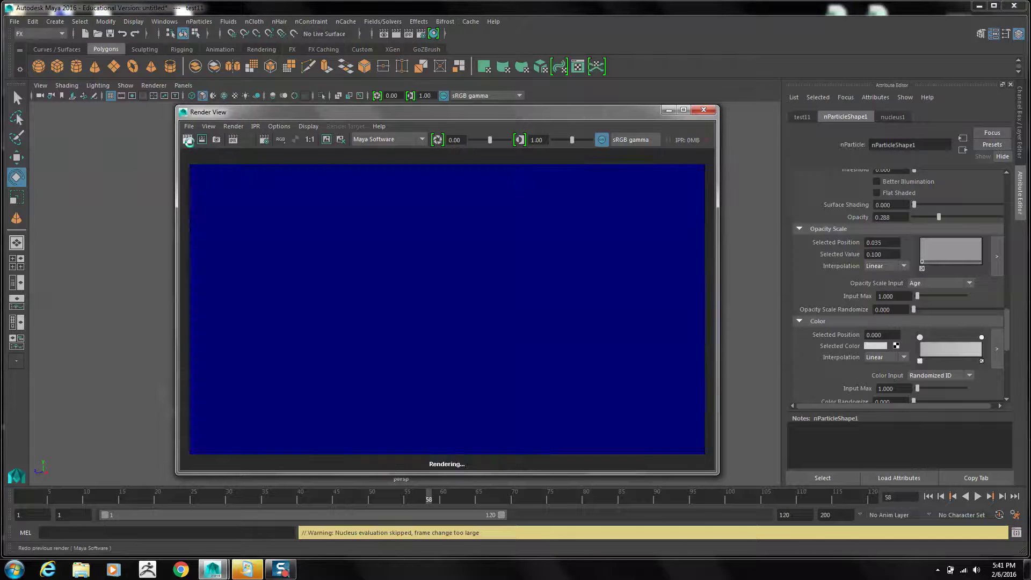